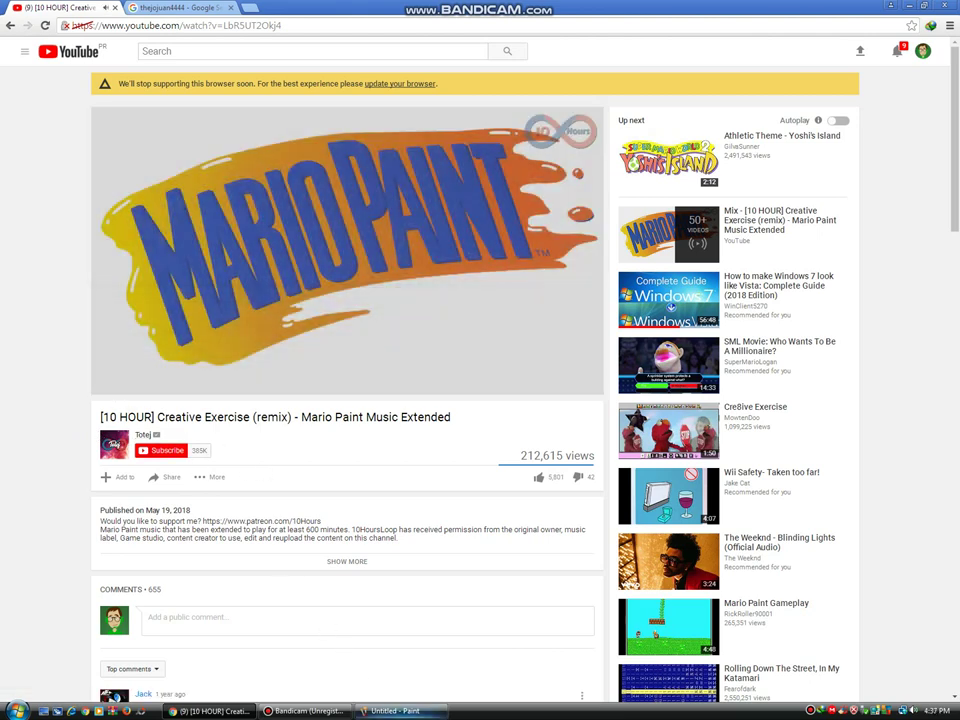
- Switch to the Paint drawing and, zoomed in on the face, trace the mouth's upper and lower edges with thick lime curves
{"action": "left_click", "coordinate": [395, 711]}
{"action": "left_click", "coordinate": [433, 358]}
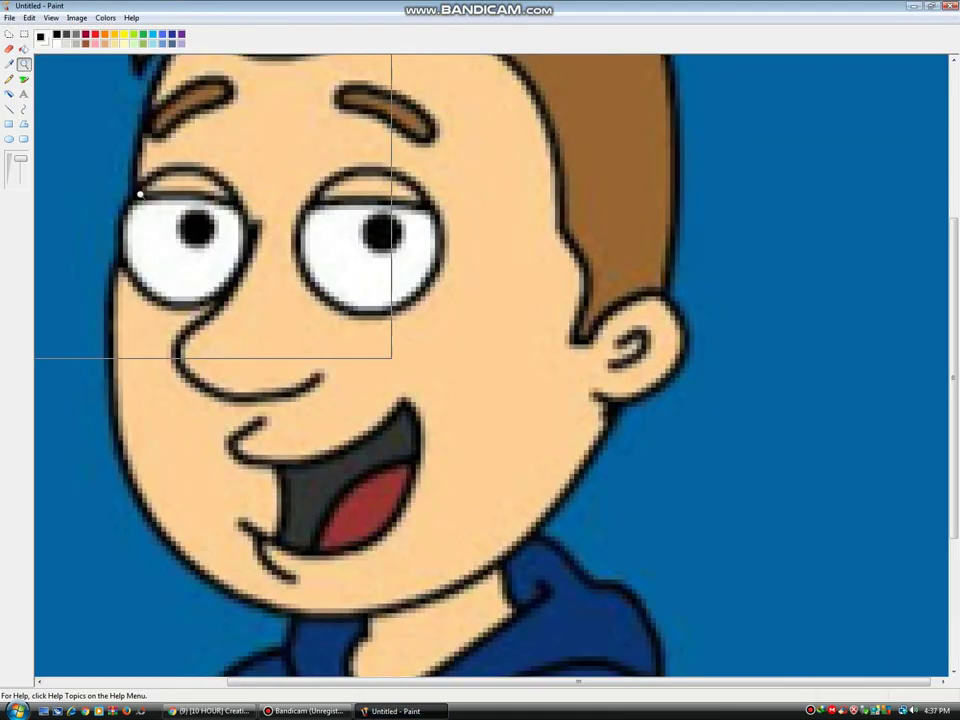
{"action": "left_click", "coordinate": [24, 110]}
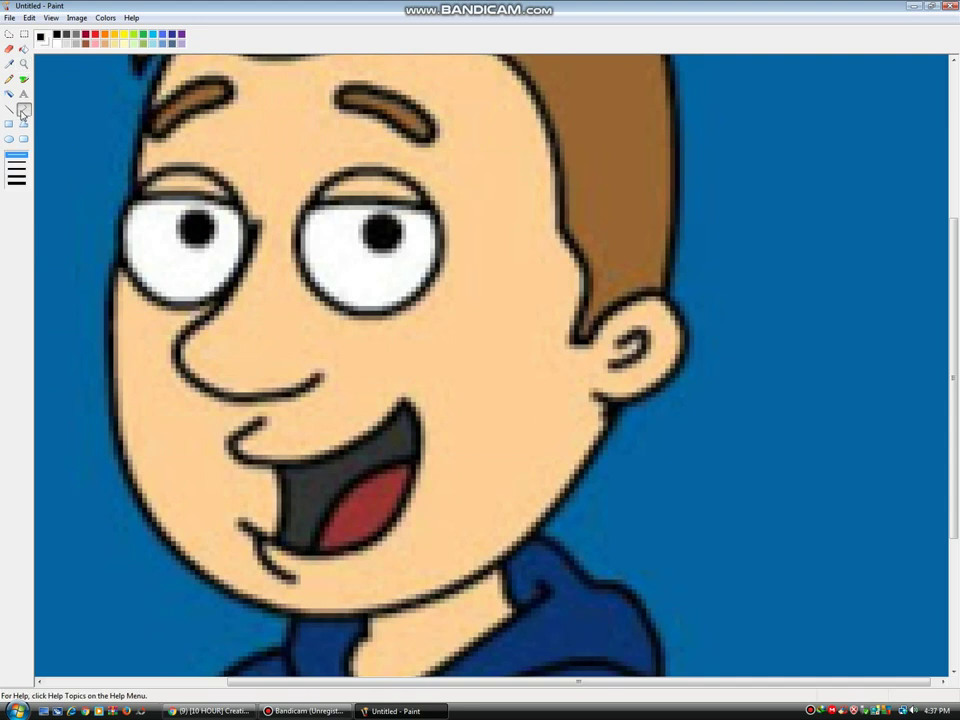
{"action": "left_click", "coordinate": [17, 170]}
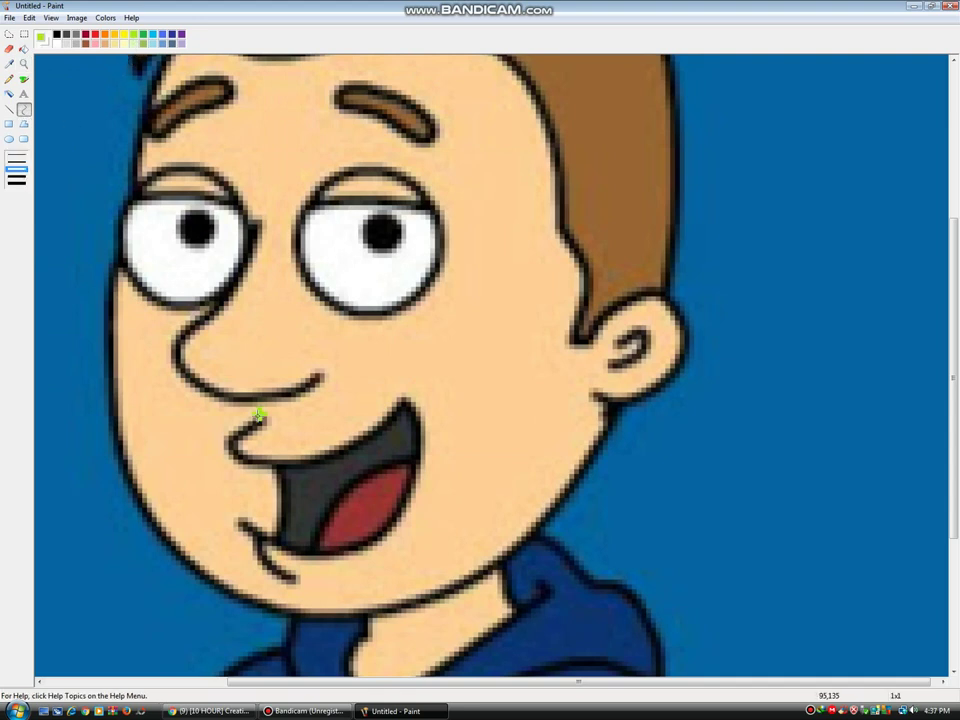
{"action": "mouse_move", "coordinate": [258, 414]}
{"action": "left_mouse_down"}
{"action": "mouse_move", "coordinate": [244, 428]}
{"action": "mouse_move", "coordinate": [407, 406]}
{"action": "left_mouse_up"}
{"action": "left_click_drag", "start_coordinate": [322, 434], "coordinate": [335, 496]}
{"action": "mouse_move", "coordinate": [407, 402]}
{"action": "left_mouse_down"}
{"action": "mouse_move", "coordinate": [286, 530]}
{"action": "mouse_move", "coordinate": [242, 522]}
{"action": "left_mouse_up"}
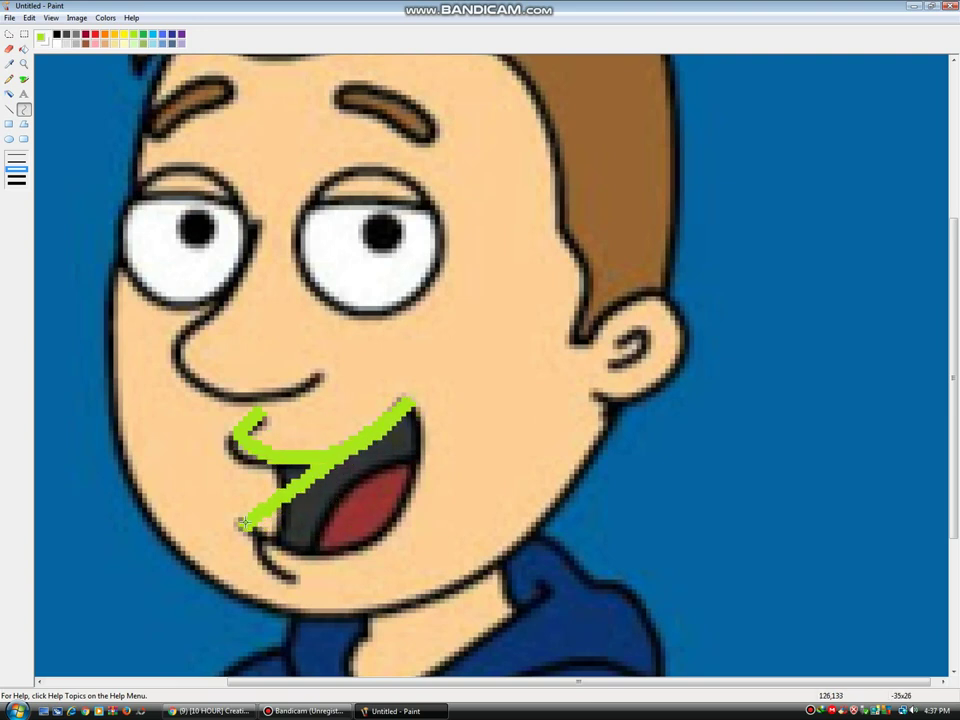
{"action": "mouse_move", "coordinate": [342, 484]}
{"action": "left_mouse_down"}
{"action": "mouse_move", "coordinate": [458, 478]}
{"action": "mouse_move", "coordinate": [390, 555]}
{"action": "mouse_move", "coordinate": [383, 605]}
{"action": "left_mouse_up"}
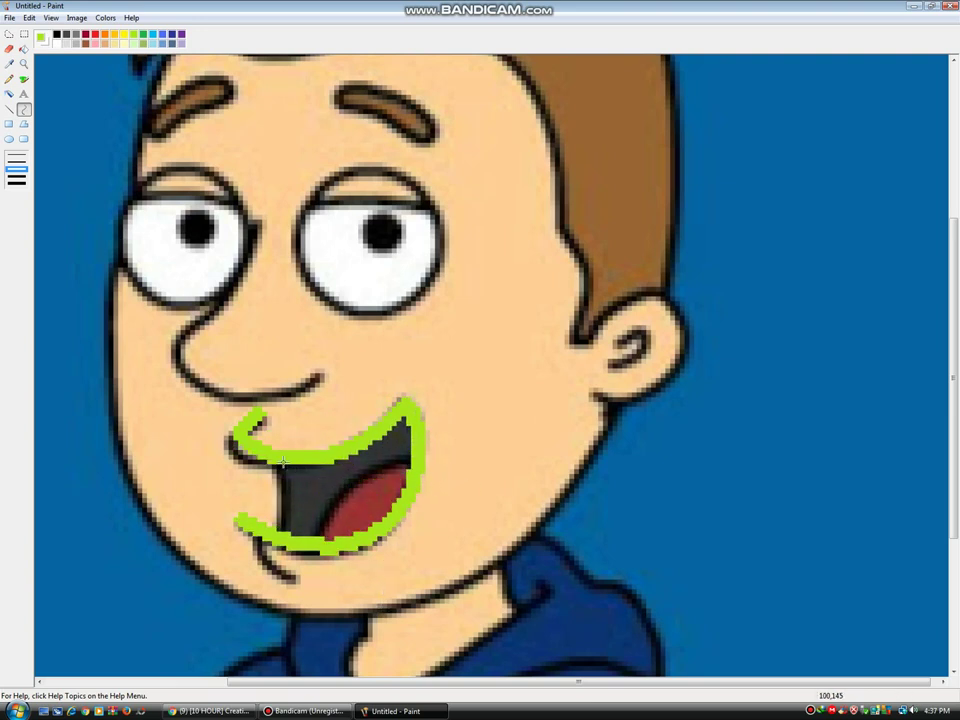
- Trace the mouth's inner side edge, the top of the tongue and the chin crease with lime curves
{"action": "left_click_drag", "start_coordinate": [283, 460], "coordinate": [291, 512]}
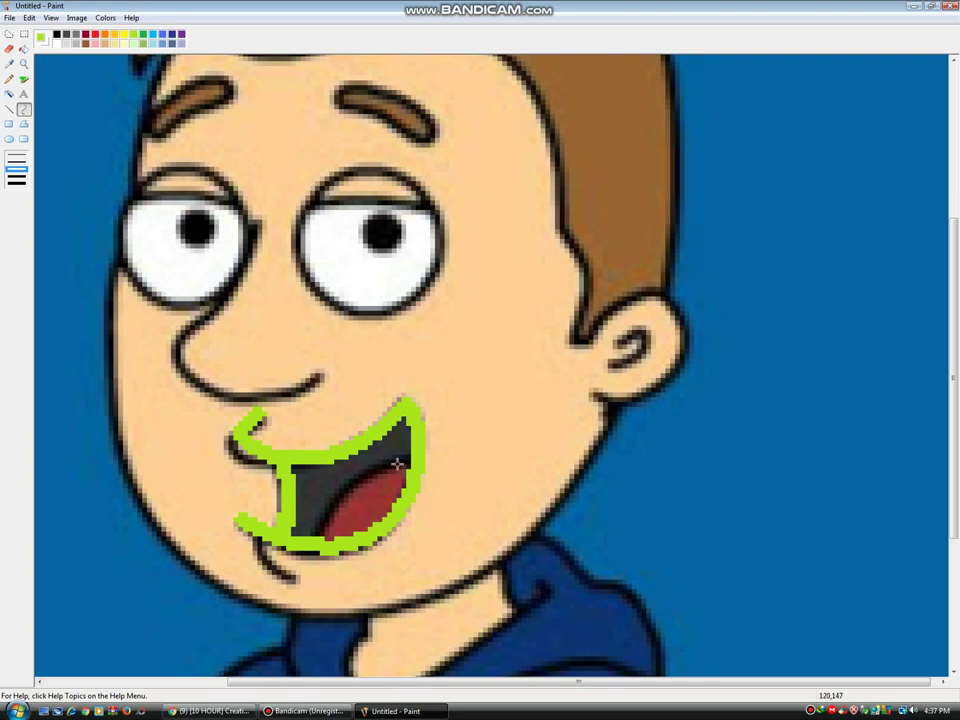
{"action": "left_click_drag", "start_coordinate": [405, 452], "coordinate": [330, 525]}
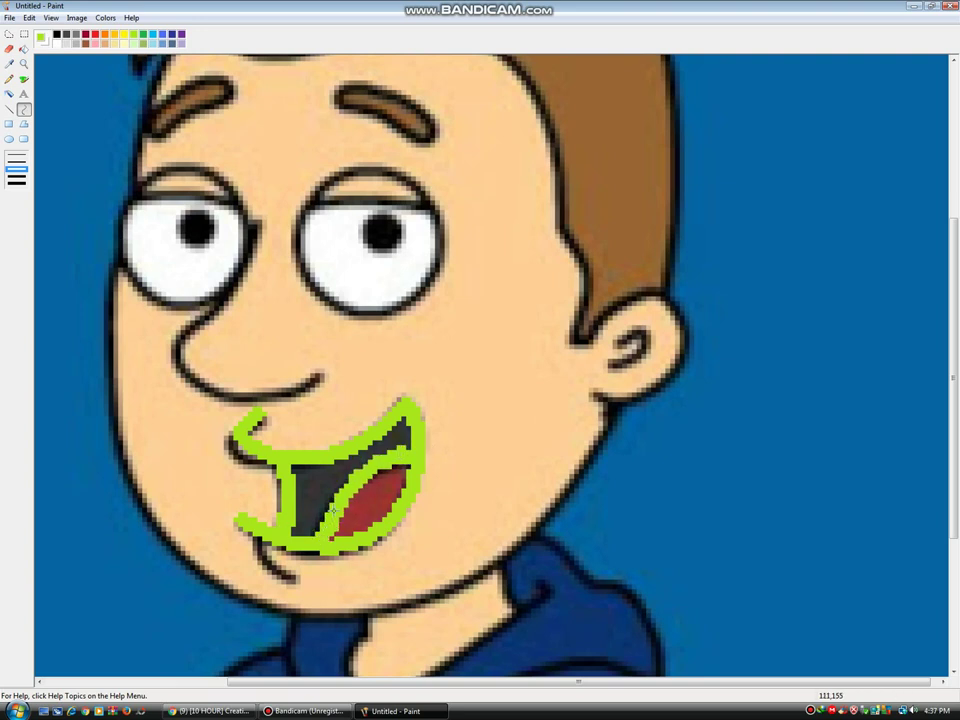
{"action": "mouse_move", "coordinate": [265, 536]}
{"action": "left_mouse_down"}
{"action": "mouse_move", "coordinate": [285, 582]}
{"action": "mouse_move", "coordinate": [261, 572]}
{"action": "left_mouse_up"}
{"action": "left_click", "coordinate": [262, 572]}
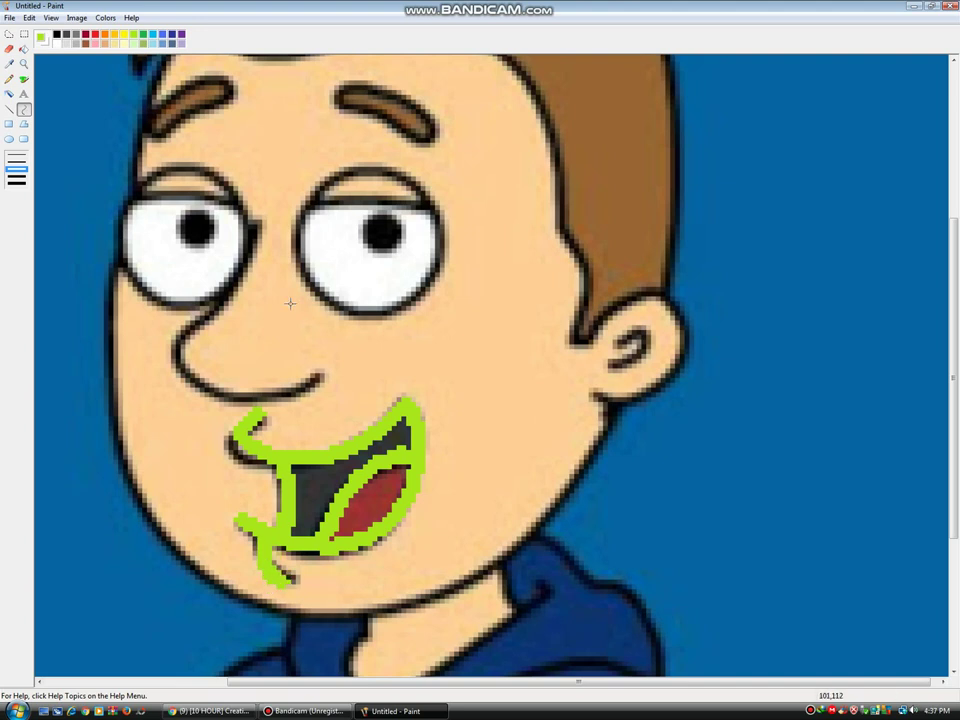
- Trace the nose with two lime curves, from the bridge beside the eye around the tip to the nostril end
{"action": "left_click_drag", "start_coordinate": [260, 226], "coordinate": [181, 335]}
{"action": "left_click_drag", "start_coordinate": [226, 280], "coordinate": [243, 294]}
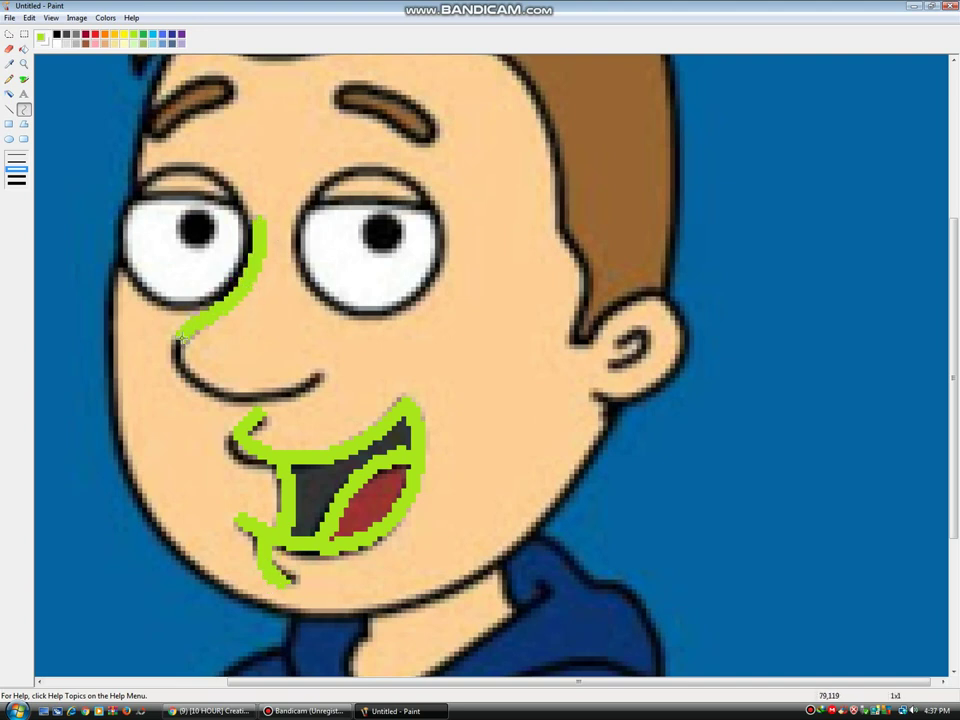
{"action": "left_click_drag", "start_coordinate": [181, 337], "coordinate": [319, 377]}
{"action": "left_click_drag", "start_coordinate": [213, 353], "coordinate": [200, 436]}
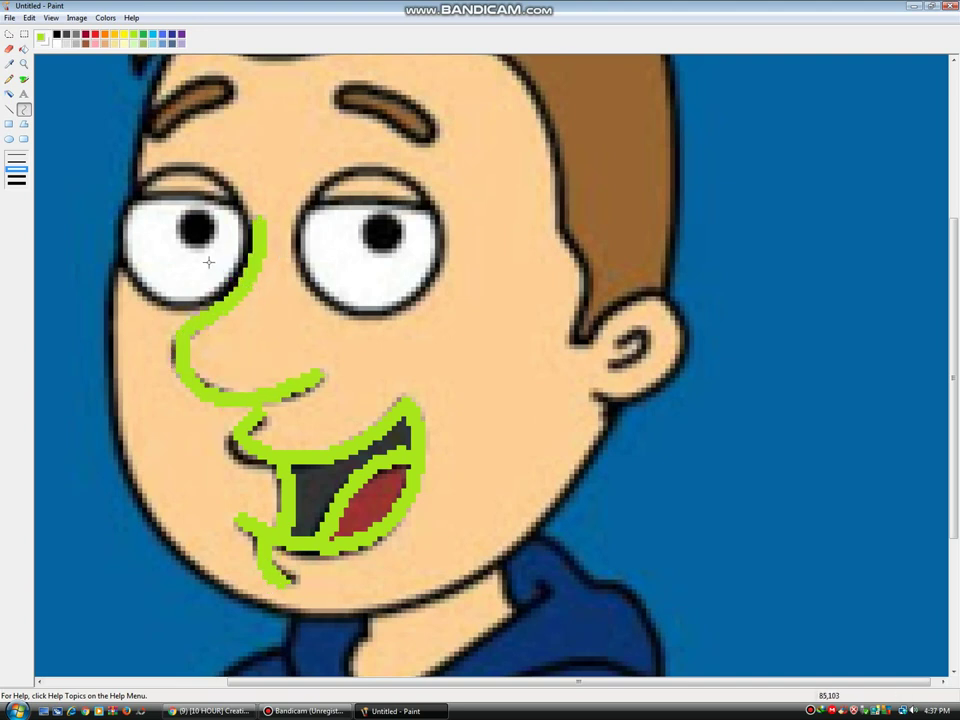
- Outline both eyes with lime ellipses and draw a straight lime line across each eye for the eyelid
{"action": "left_click", "coordinate": [9, 139]}
{"action": "left_click_drag", "start_coordinate": [130, 184], "coordinate": [255, 319]}
{"action": "left_click_drag", "start_coordinate": [294, 156], "coordinate": [446, 328]}
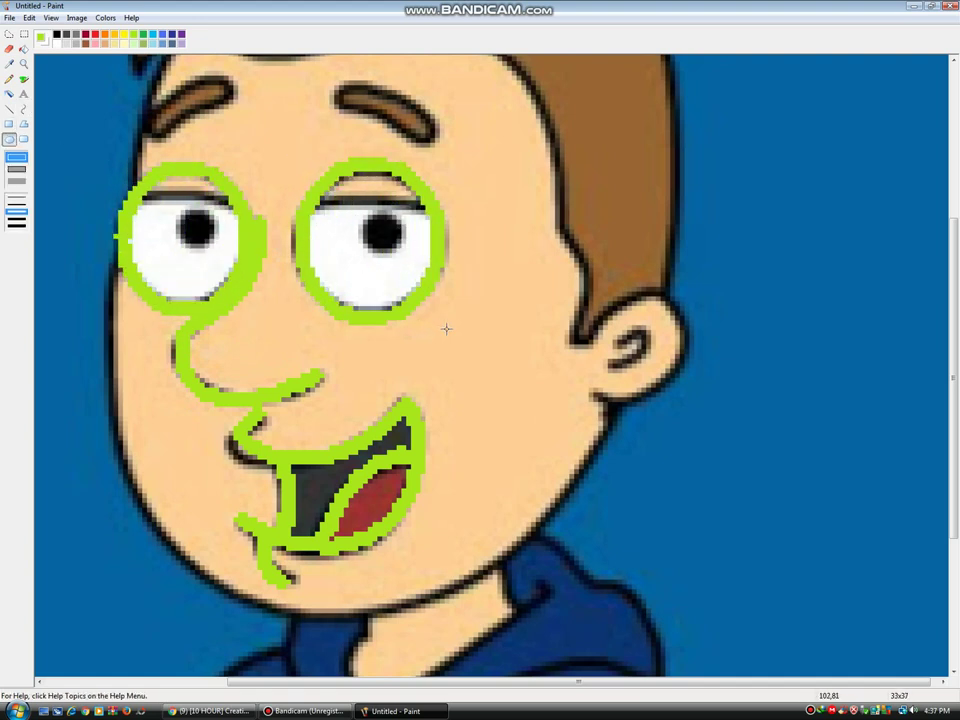
{"action": "left_click", "coordinate": [9, 111]}
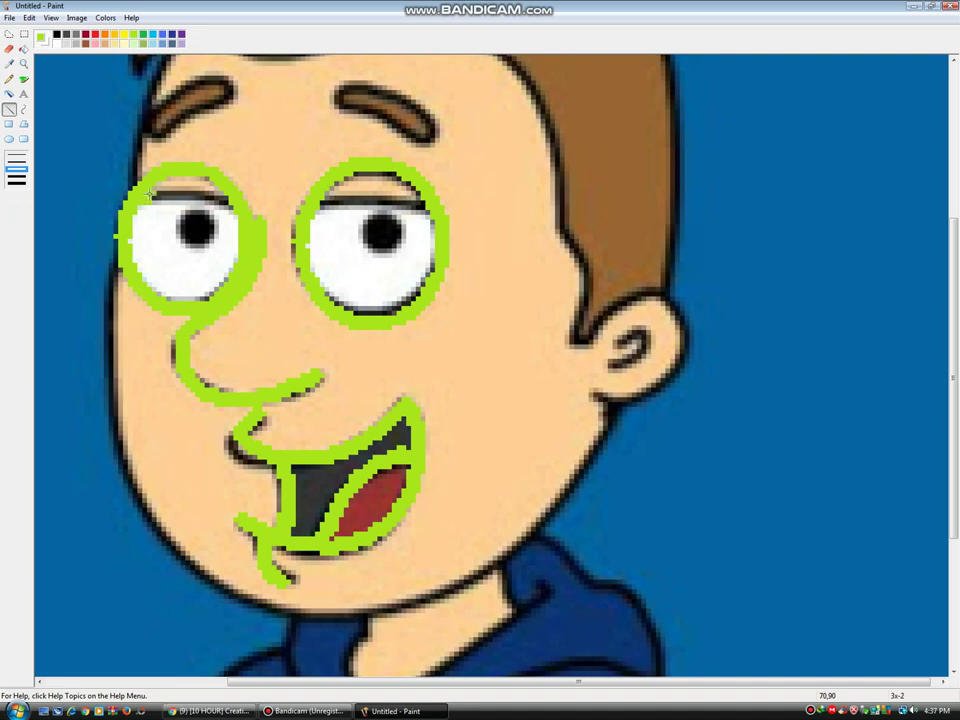
{"action": "left_click_drag", "start_coordinate": [149, 193], "coordinate": [218, 200]}
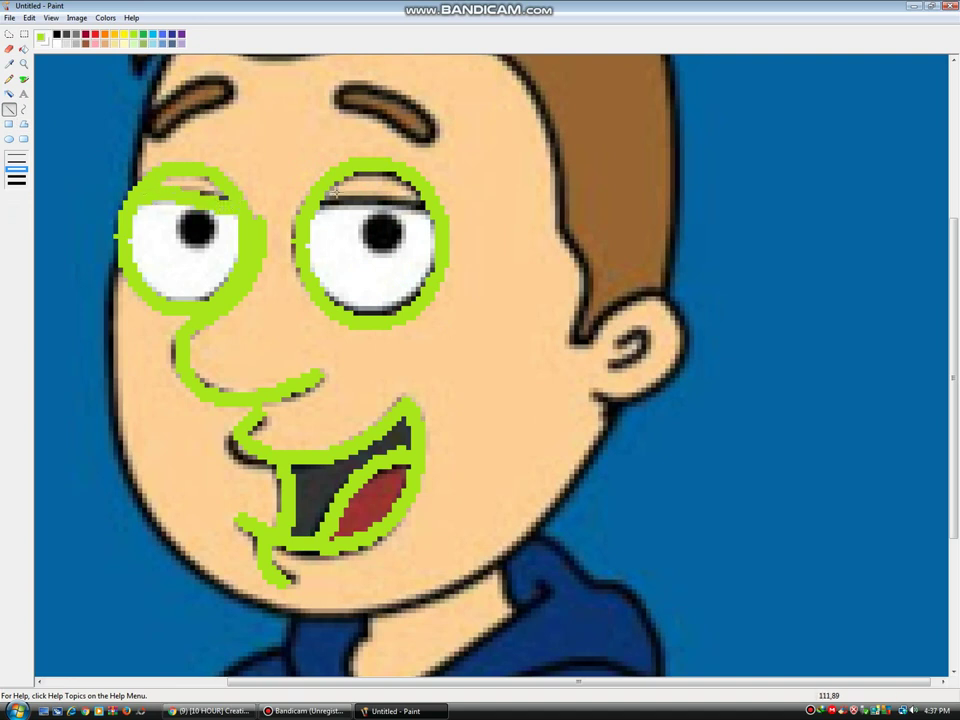
{"action": "left_click_drag", "start_coordinate": [316, 198], "coordinate": [418, 203]}
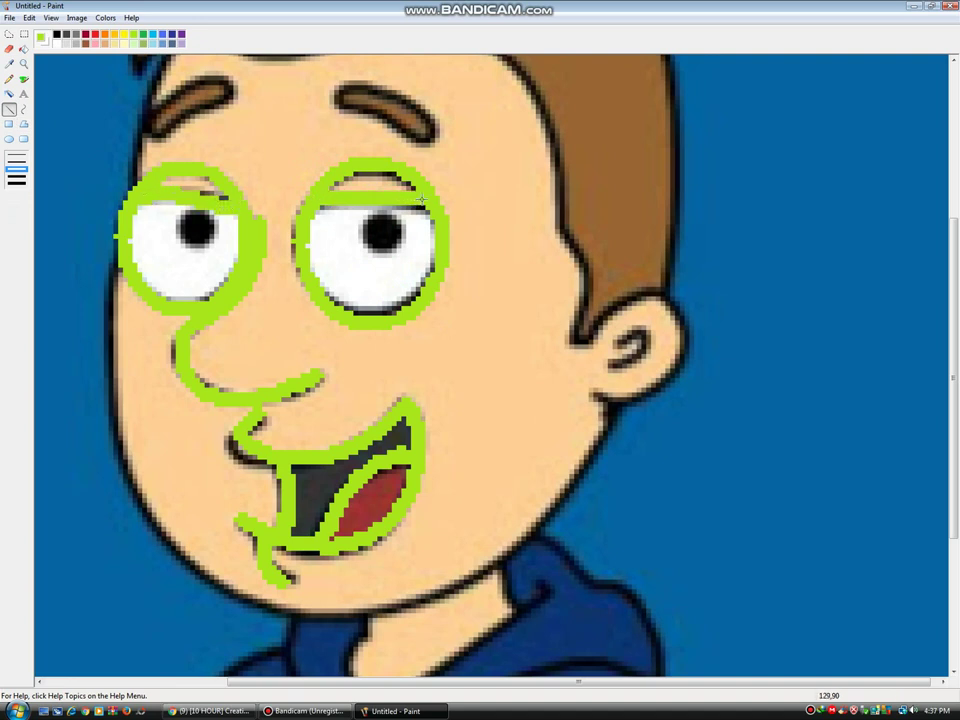
- Cover both pupils with solid lime ellipses, undoing the unfilled outline, and restore the outline-only shape style
{"action": "left_click", "coordinate": [9, 139]}
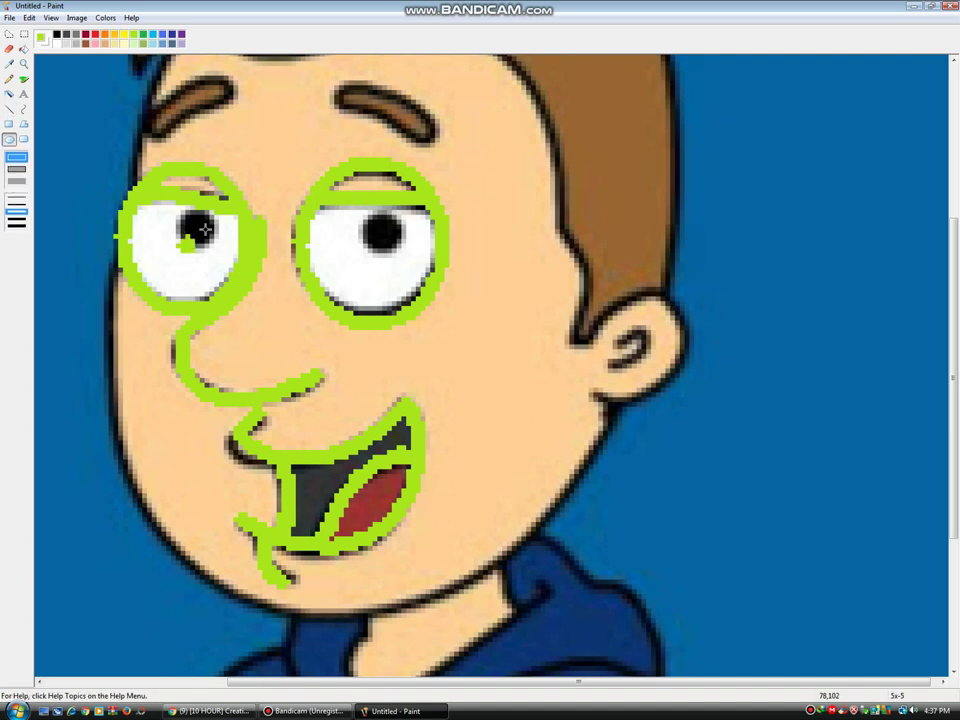
{"action": "left_click_drag", "start_coordinate": [180, 209], "coordinate": [227, 250]}
{"action": "left_click", "coordinate": [16, 181]}
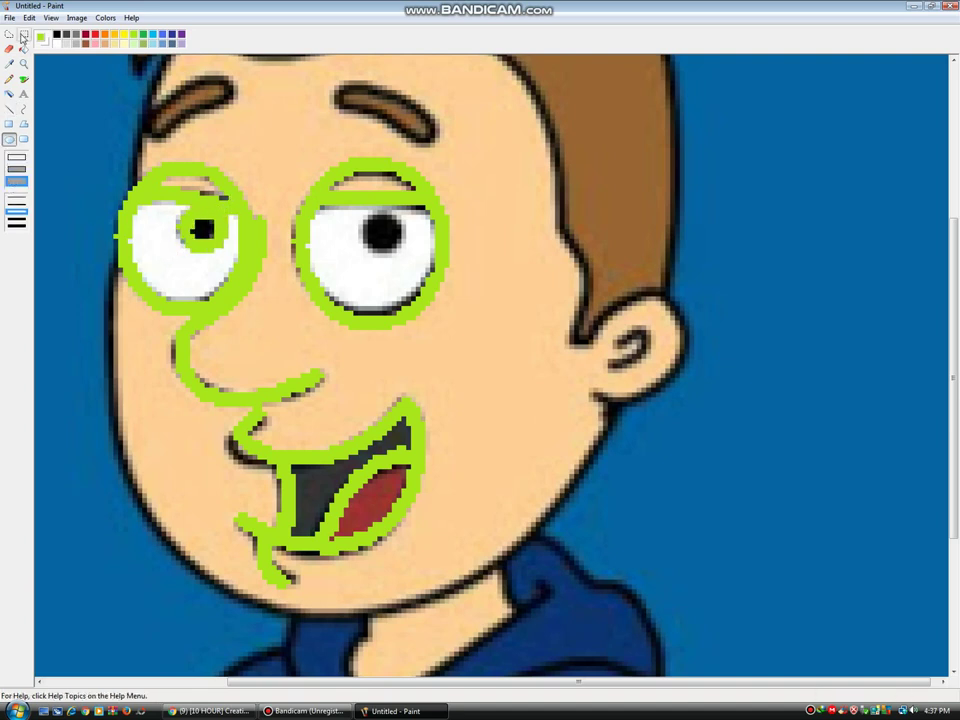
{"action": "left_click", "coordinate": [29, 17]}
{"action": "left_click", "coordinate": [50, 33]}
{"action": "mouse_move", "coordinate": [162, 243]}
{"action": "left_mouse_down"}
{"action": "mouse_move", "coordinate": [202, 204]}
{"action": "mouse_move", "coordinate": [173, 249]}
{"action": "left_mouse_up"}
{"action": "key", "text": "ctrl+z"}
{"action": "left_click_drag", "start_coordinate": [364, 248], "coordinate": [411, 204]}
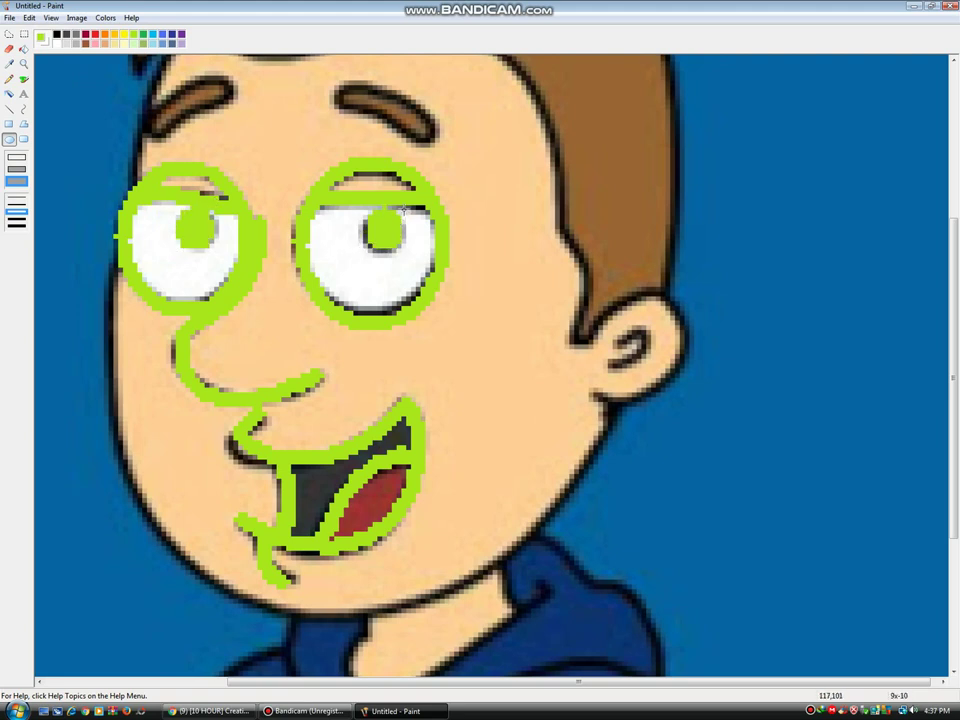
{"action": "left_click", "coordinate": [16, 159]}
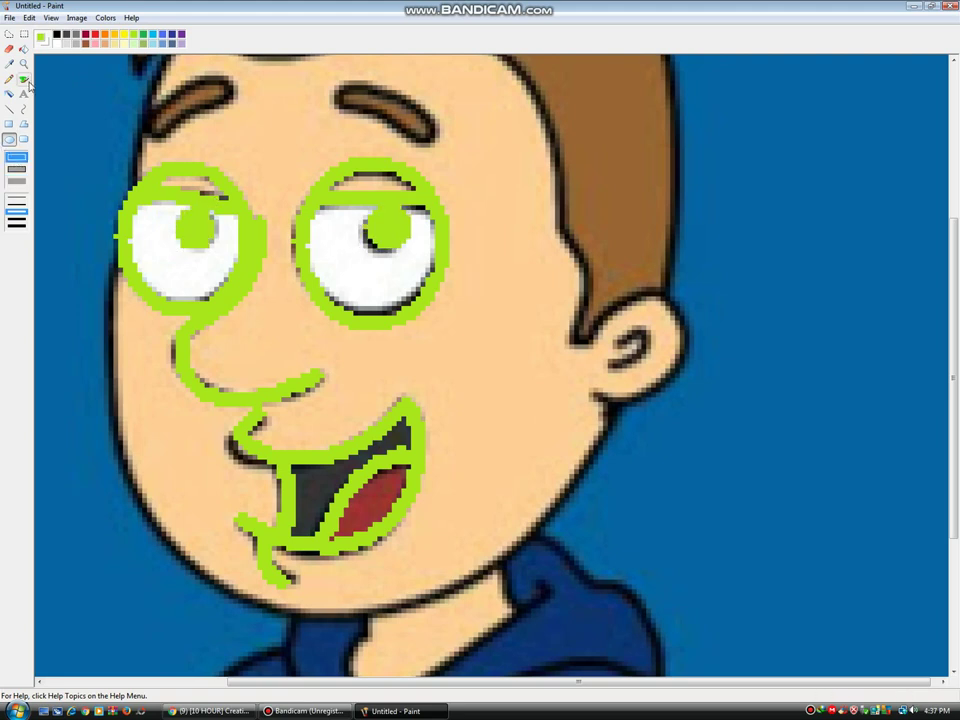
- Trace around both eyebrows in lime with the Brush tool
{"action": "left_click", "coordinate": [24, 79]}
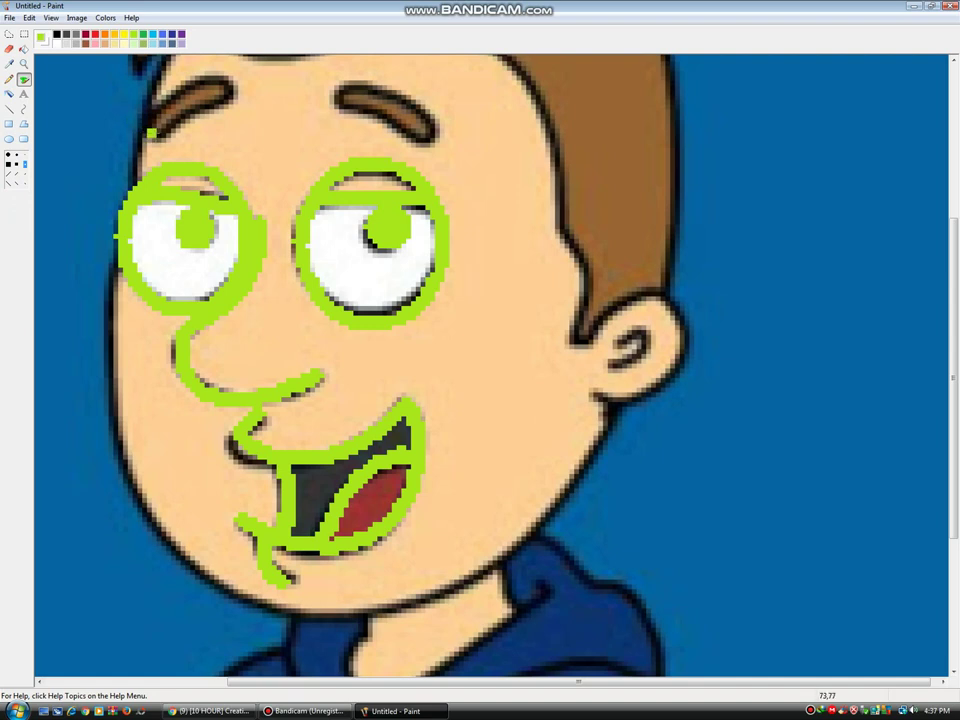
{"action": "mouse_move", "coordinate": [151, 132]}
{"action": "left_mouse_down"}
{"action": "mouse_move", "coordinate": [210, 118]}
{"action": "mouse_move", "coordinate": [233, 97]}
{"action": "mouse_move", "coordinate": [215, 79]}
{"action": "mouse_move", "coordinate": [178, 81]}
{"action": "mouse_move", "coordinate": [151, 100]}
{"action": "mouse_move", "coordinate": [138, 132]}
{"action": "left_mouse_up"}
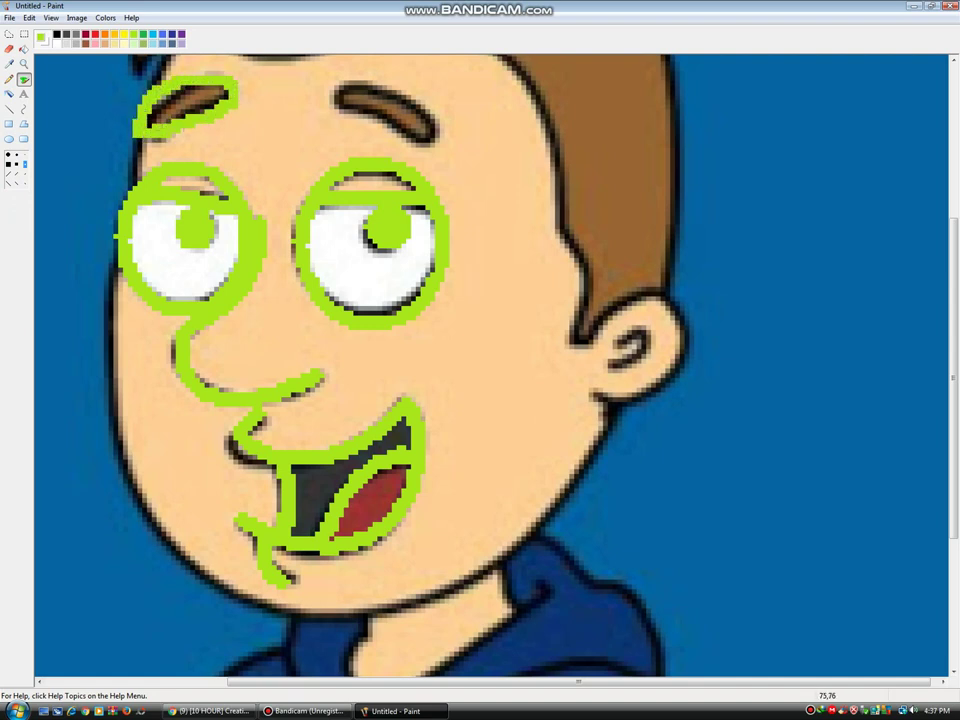
{"action": "mouse_move", "coordinate": [329, 108]}
{"action": "left_mouse_down"}
{"action": "mouse_move", "coordinate": [432, 145]}
{"action": "mouse_move", "coordinate": [411, 85]}
{"action": "mouse_move", "coordinate": [356, 66]}
{"action": "mouse_move", "coordinate": [332, 100]}
{"action": "left_mouse_up"}
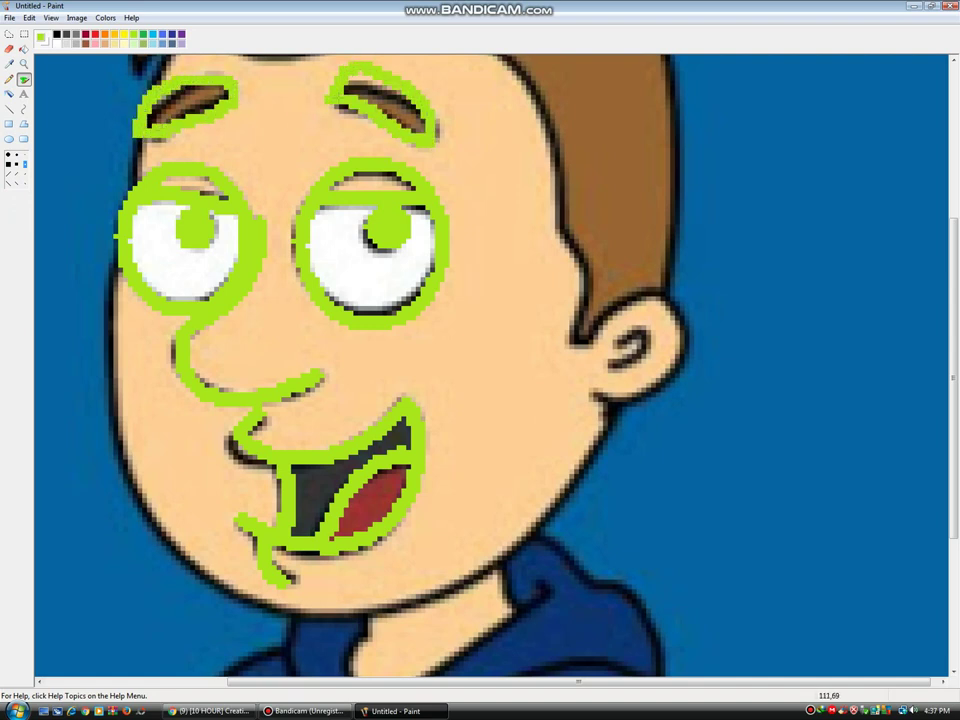
- Trace the face outline from the brow around the chin to the jaw and the ear's outer edge with lime curves
{"action": "left_click", "coordinate": [22, 110]}
{"action": "mouse_move", "coordinate": [142, 120]}
{"action": "left_mouse_down"}
{"action": "mouse_move", "coordinate": [131, 180]}
{"action": "mouse_move", "coordinate": [131, 523]}
{"action": "mouse_move", "coordinate": [255, 634]}
{"action": "mouse_move", "coordinate": [295, 606]}
{"action": "left_mouse_up"}
{"action": "mouse_move", "coordinate": [205, 450]}
{"action": "left_mouse_down"}
{"action": "mouse_move", "coordinate": [110, 405]}
{"action": "mouse_move", "coordinate": [82, 563]}
{"action": "left_mouse_up"}
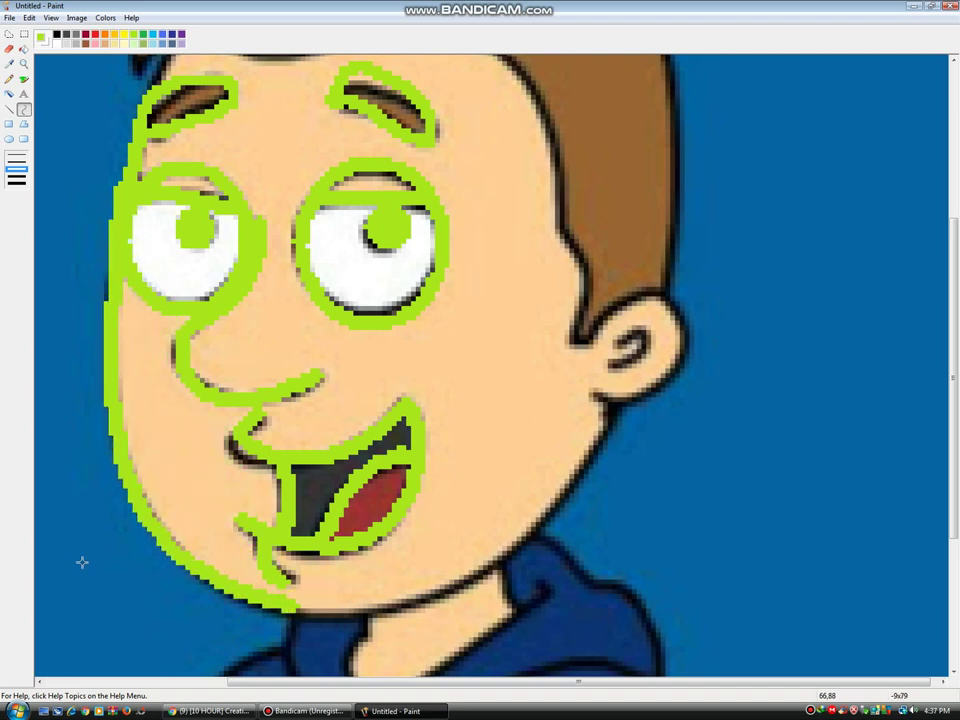
{"action": "mouse_move", "coordinate": [295, 606]}
{"action": "left_mouse_down"}
{"action": "mouse_move", "coordinate": [569, 497]}
{"action": "mouse_move", "coordinate": [612, 412]}
{"action": "left_mouse_up"}
{"action": "mouse_move", "coordinate": [455, 518]}
{"action": "left_mouse_down"}
{"action": "mouse_move", "coordinate": [355, 628]}
{"action": "mouse_move", "coordinate": [568, 564]}
{"action": "left_mouse_up"}
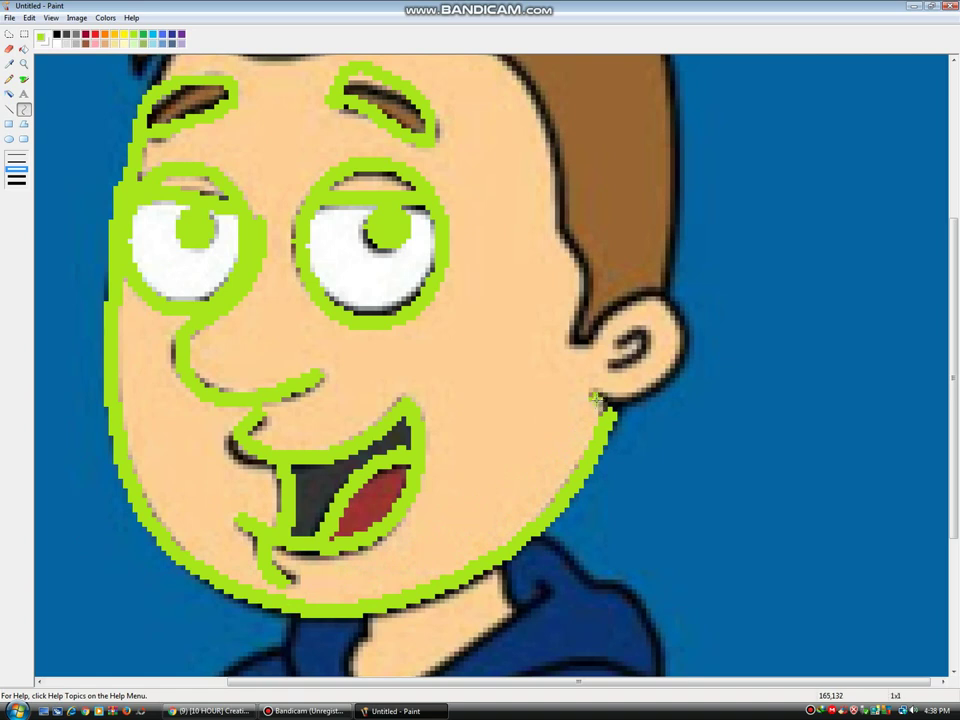
{"action": "mouse_move", "coordinate": [596, 398]}
{"action": "left_mouse_down"}
{"action": "mouse_move", "coordinate": [619, 402]}
{"action": "mouse_move", "coordinate": [654, 293]}
{"action": "mouse_move", "coordinate": [662, 399]}
{"action": "mouse_move", "coordinate": [690, 338]}
{"action": "mouse_move", "coordinate": [716, 335]}
{"action": "left_mouse_up"}
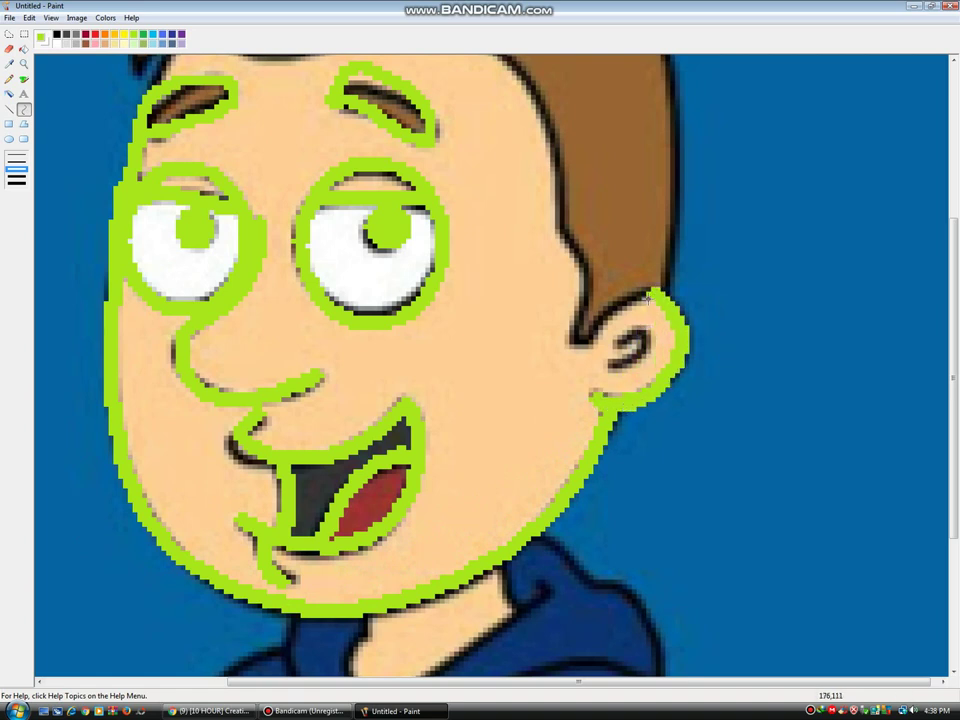
{"action": "left_click_drag", "start_coordinate": [649, 298], "coordinate": [590, 314]}
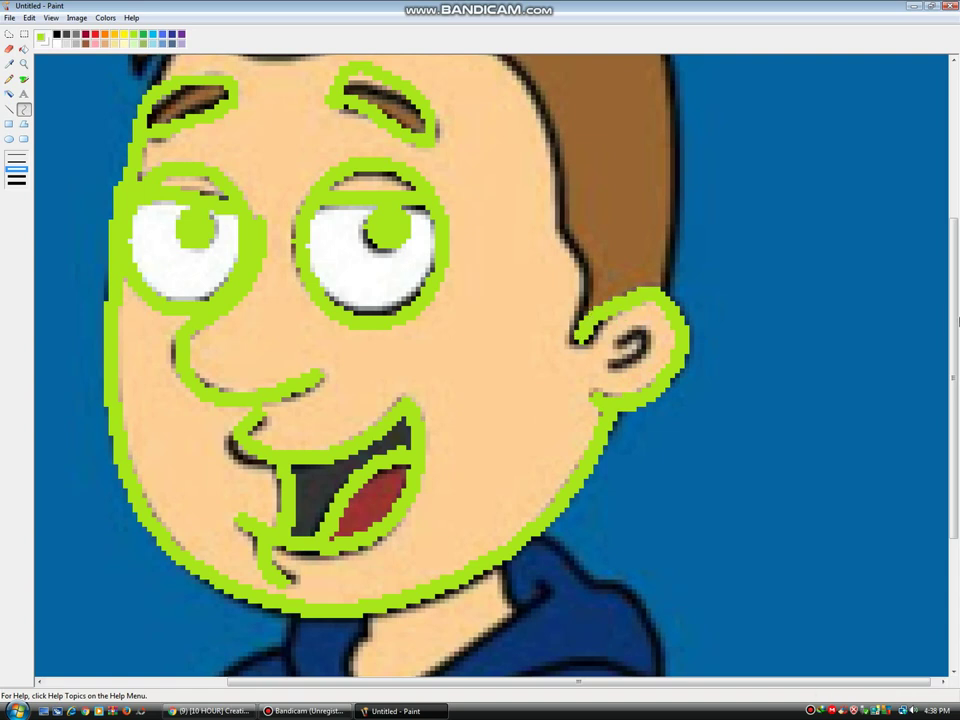
- Trace the hairline in lime from the sideburn over the forehead and down to the brow
{"action": "scroll", "coordinate": [718, 200], "scroll_direction": "up", "scroll_amount": 3}
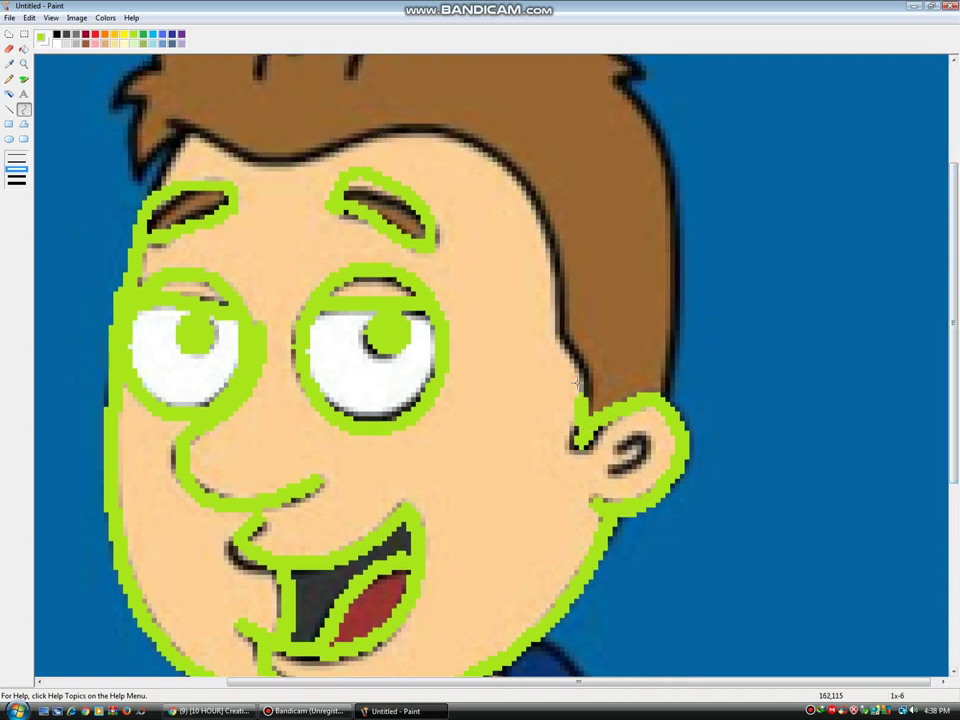
{"action": "left_click_drag", "start_coordinate": [577, 383], "coordinate": [514, 126]}
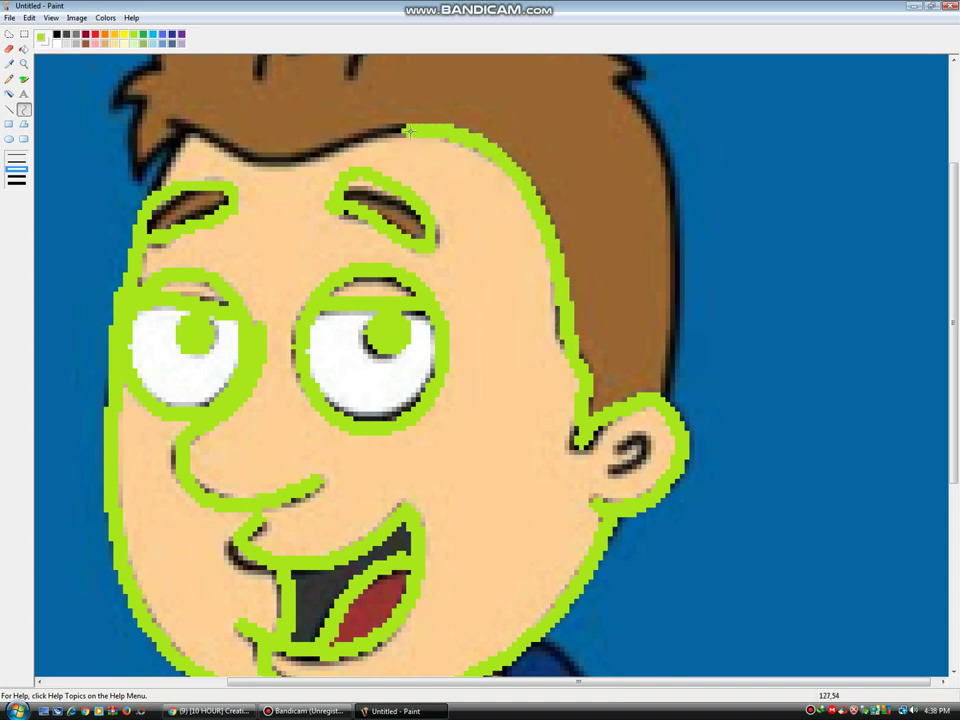
{"action": "mouse_move", "coordinate": [410, 131]}
{"action": "left_mouse_down"}
{"action": "mouse_move", "coordinate": [332, 139]}
{"action": "mouse_move", "coordinate": [171, 121]}
{"action": "left_mouse_up"}
{"action": "left_click", "coordinate": [208, 154]}
{"action": "left_click_drag", "start_coordinate": [222, 142], "coordinate": [157, 194]}
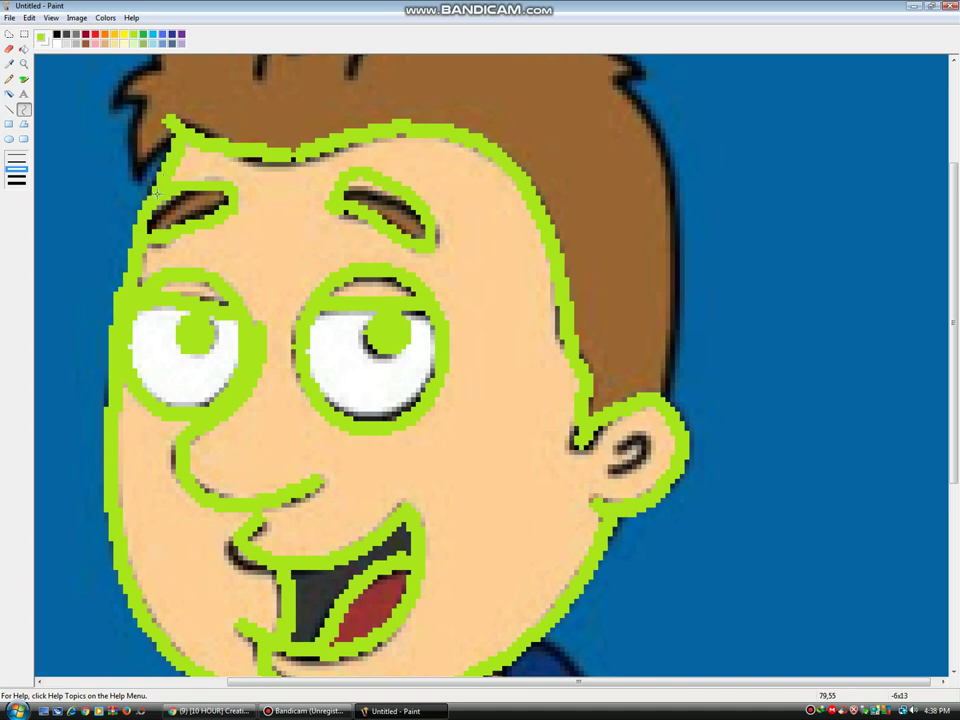
- Trace the pointed front tuft and the front edge of the hair up to the first top spike in lime
{"action": "left_click_drag", "start_coordinate": [166, 143], "coordinate": [131, 182]}
{"action": "mouse_move", "coordinate": [152, 160]}
{"action": "left_mouse_down"}
{"action": "mouse_move", "coordinate": [135, 107]}
{"action": "mouse_move", "coordinate": [132, 134]}
{"action": "left_mouse_up"}
{"action": "left_click", "coordinate": [140, 150]}
{"action": "left_click", "coordinate": [132, 134]}
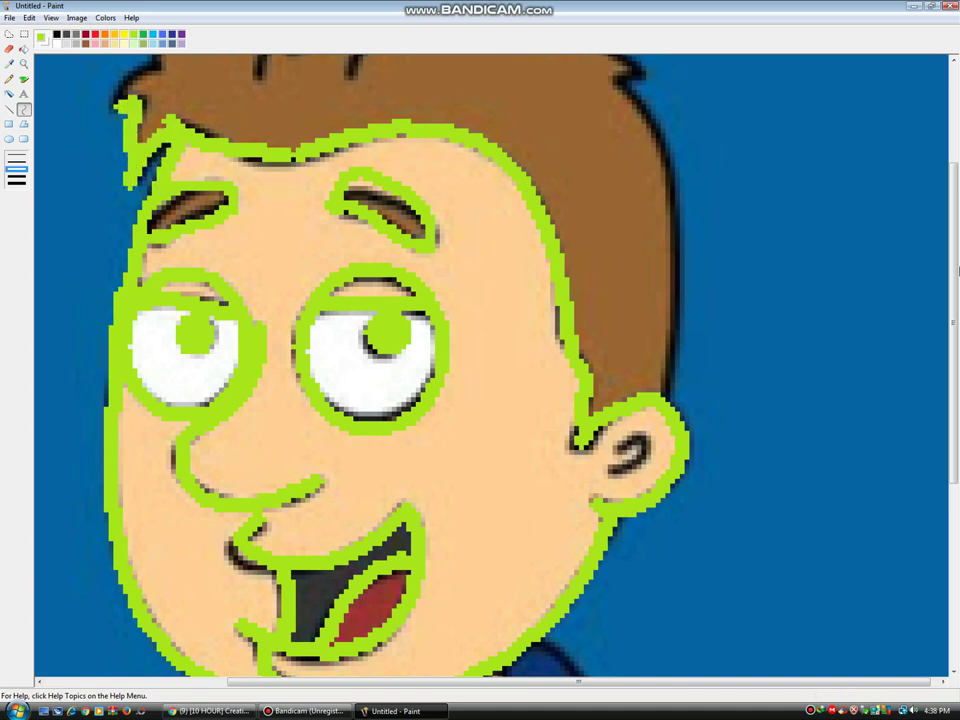
{"action": "scroll", "coordinate": [958, 270], "scroll_direction": "up", "scroll_amount": 3}
{"action": "mouse_move", "coordinate": [126, 227]}
{"action": "left_mouse_down"}
{"action": "mouse_move", "coordinate": [158, 187]}
{"action": "mouse_move", "coordinate": [125, 203]}
{"action": "mouse_move", "coordinate": [295, 82]}
{"action": "left_mouse_up"}
{"action": "left_click", "coordinate": [125, 203]}
{"action": "left_click_drag", "start_coordinate": [212, 136], "coordinate": [193, 130]}
{"action": "left_click", "coordinate": [195, 130]}
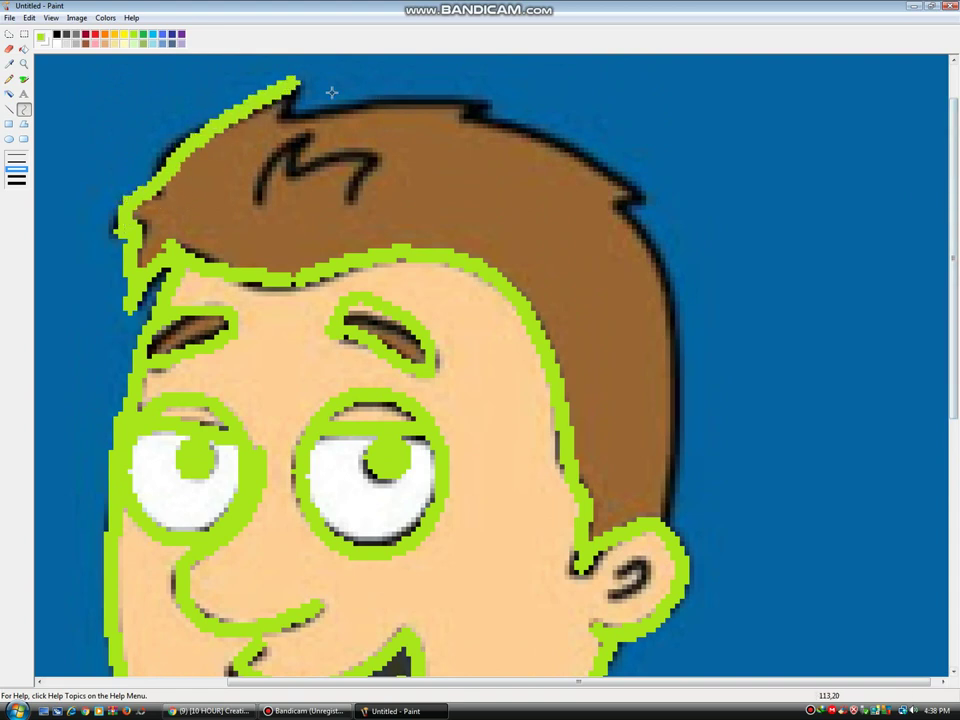
- Trace the top and back of the hair in lime, from the first spike down to the ear
{"action": "left_click_drag", "start_coordinate": [296, 86], "coordinate": [278, 121]}
{"action": "left_click", "coordinate": [277, 105]}
{"action": "mouse_move", "coordinate": [284, 106]}
{"action": "left_mouse_down"}
{"action": "mouse_move", "coordinate": [490, 108]}
{"action": "mouse_move", "coordinate": [457, 98]}
{"action": "mouse_move", "coordinate": [469, 122]}
{"action": "mouse_move", "coordinate": [638, 172]}
{"action": "mouse_move", "coordinate": [640, 195]}
{"action": "left_mouse_up"}
{"action": "left_click", "coordinate": [457, 98]}
{"action": "left_click_drag", "start_coordinate": [580, 146], "coordinate": [571, 129]}
{"action": "left_click", "coordinate": [626, 201]}
{"action": "mouse_move", "coordinate": [640, 195]}
{"action": "left_mouse_down"}
{"action": "mouse_move", "coordinate": [622, 204]}
{"action": "mouse_move", "coordinate": [615, 315]}
{"action": "mouse_move", "coordinate": [658, 520]}
{"action": "left_mouse_up"}
{"action": "left_click", "coordinate": [626, 201]}
{"action": "left_click_drag", "start_coordinate": [643, 335], "coordinate": [665, 330]}
{"action": "left_click", "coordinate": [679, 465]}
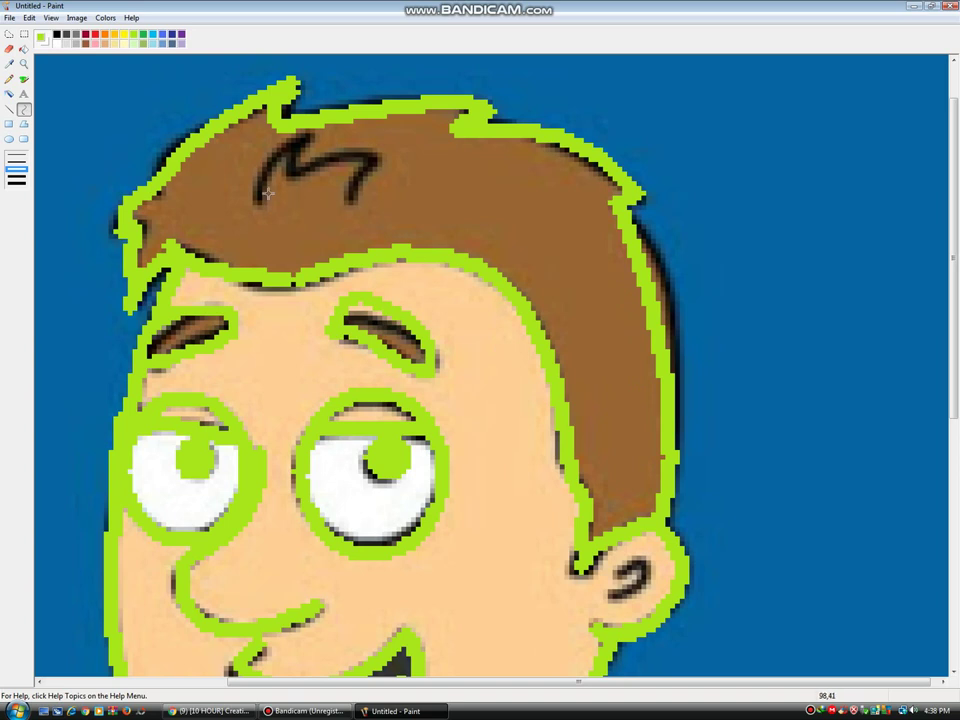
- Trace the zigzag strand lines inside the hair with lime curves
{"action": "mouse_move", "coordinate": [252, 193]}
{"action": "left_mouse_down"}
{"action": "mouse_move", "coordinate": [288, 137]}
{"action": "mouse_move", "coordinate": [290, 177]}
{"action": "mouse_move", "coordinate": [347, 147]}
{"action": "mouse_move", "coordinate": [350, 197]}
{"action": "left_mouse_up"}
{"action": "left_click", "coordinate": [262, 160]}
{"action": "left_click", "coordinate": [262, 160]}
{"action": "left_click", "coordinate": [293, 141]}
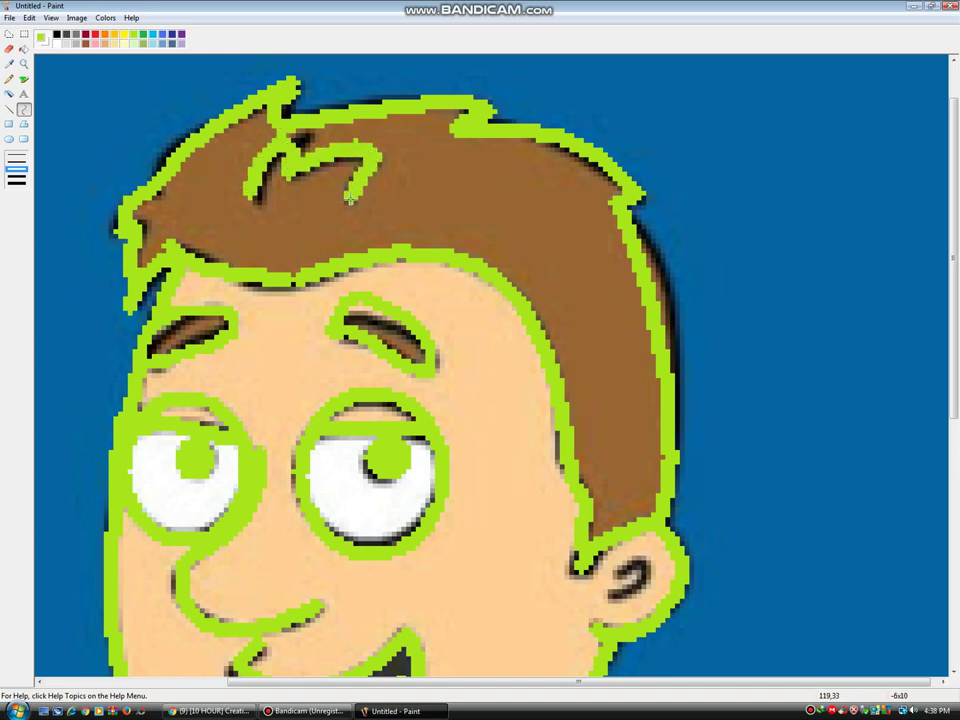
{"action": "left_click", "coordinate": [357, 171]}
{"action": "left_click", "coordinate": [357, 171]}
- Trace the hood's back edge and the hoodie's neckline around the neck in lime with the Brush tool
{"action": "left_click", "coordinate": [22, 66]}
{"action": "right_click", "coordinate": [234, 167]}
{"action": "right_click", "coordinate": [234, 167]}
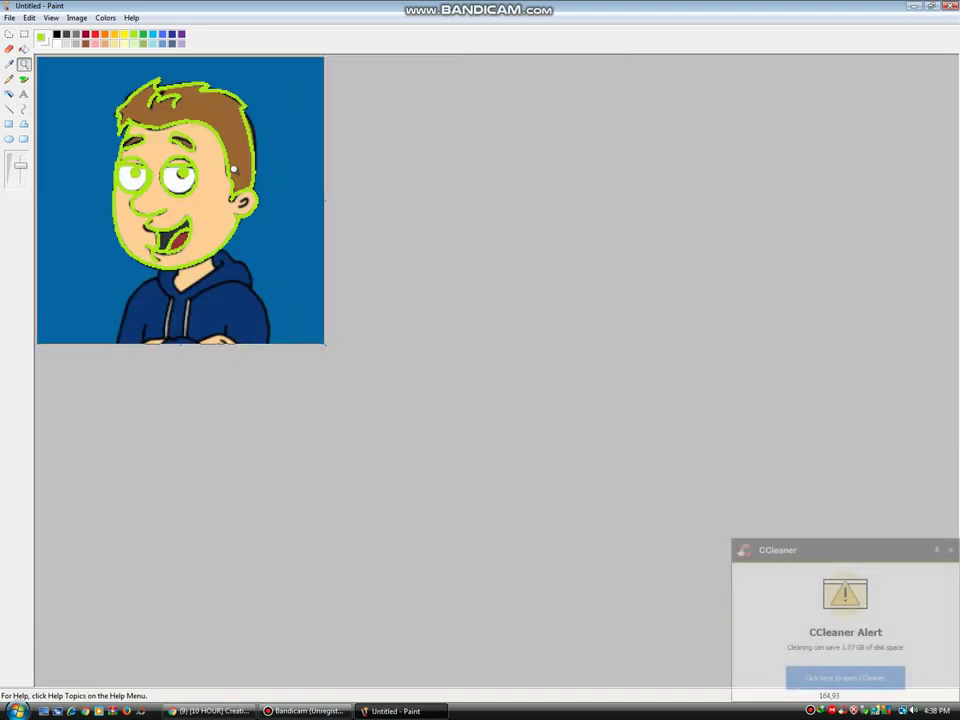
{"action": "left_click", "coordinate": [190, 203]}
{"action": "left_click", "coordinate": [424, 488]}
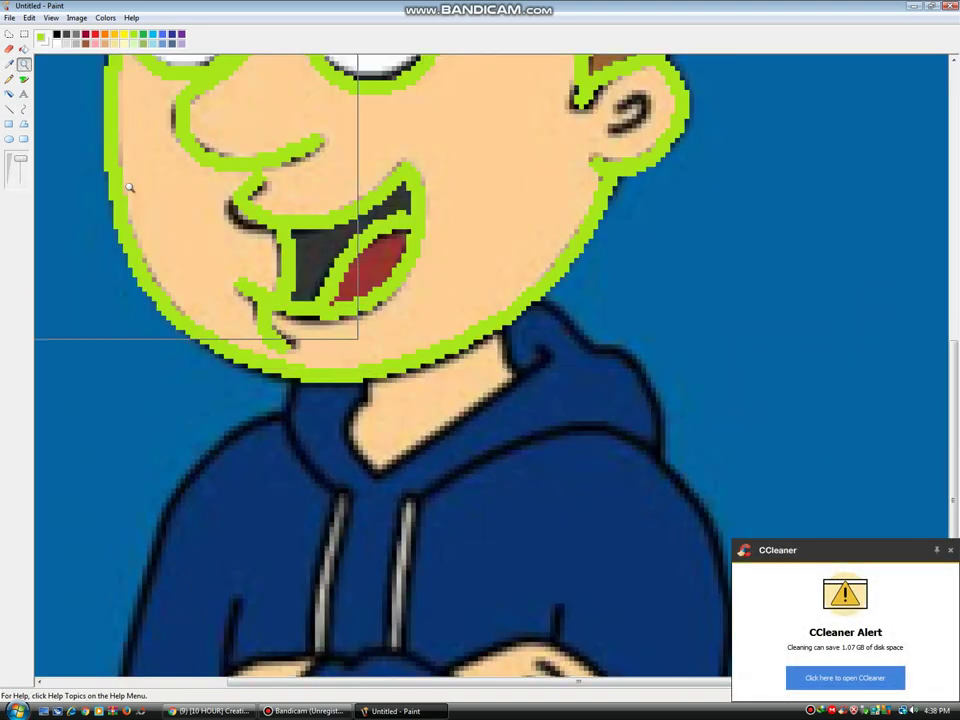
{"action": "left_click", "coordinate": [24, 78]}
{"action": "left_click_drag", "start_coordinate": [541, 300], "coordinate": [657, 448]}
{"action": "mouse_move", "coordinate": [550, 360]}
{"action": "left_mouse_down"}
{"action": "mouse_move", "coordinate": [372, 465]}
{"action": "mouse_move", "coordinate": [352, 426]}
{"action": "mouse_move", "coordinate": [368, 389]}
{"action": "left_mouse_up"}
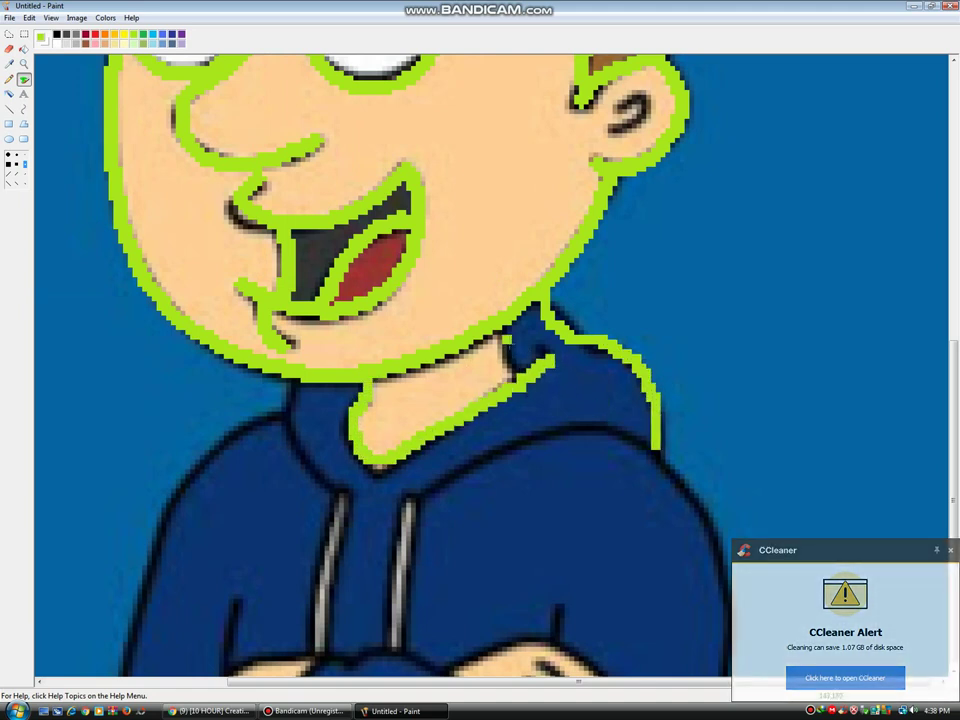
- Trace the back of the neck, the hood's front edge, both drawstrings and the first folded hand in lime
{"action": "left_click_drag", "start_coordinate": [503, 332], "coordinate": [512, 380]}
{"action": "left_click_drag", "start_coordinate": [952, 362], "coordinate": [952, 368]}
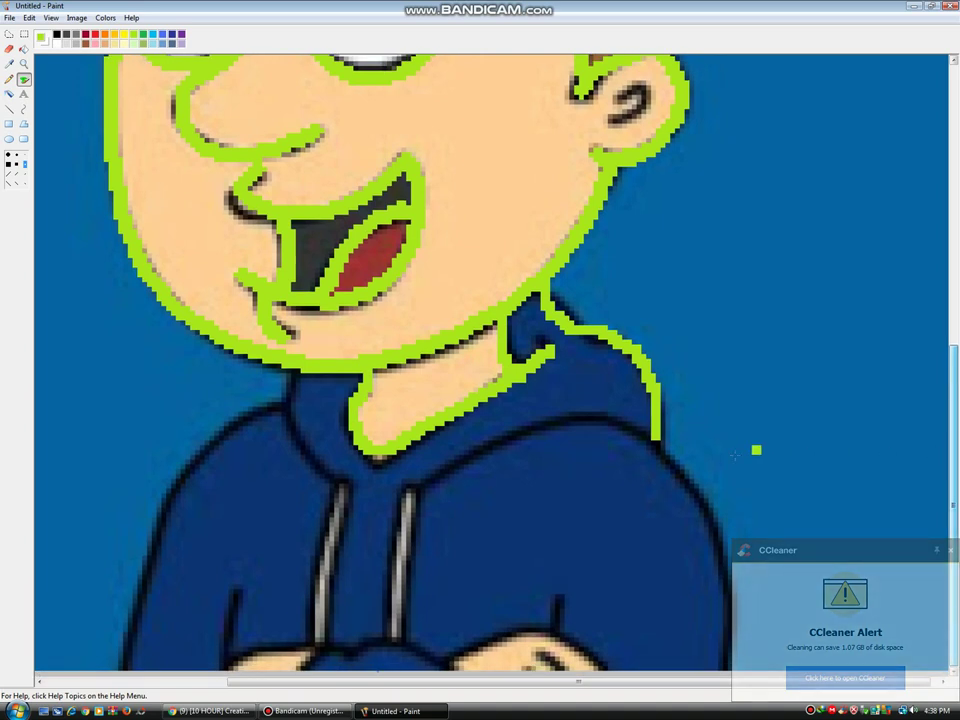
{"action": "left_click_drag", "start_coordinate": [291, 377], "coordinate": [322, 465]}
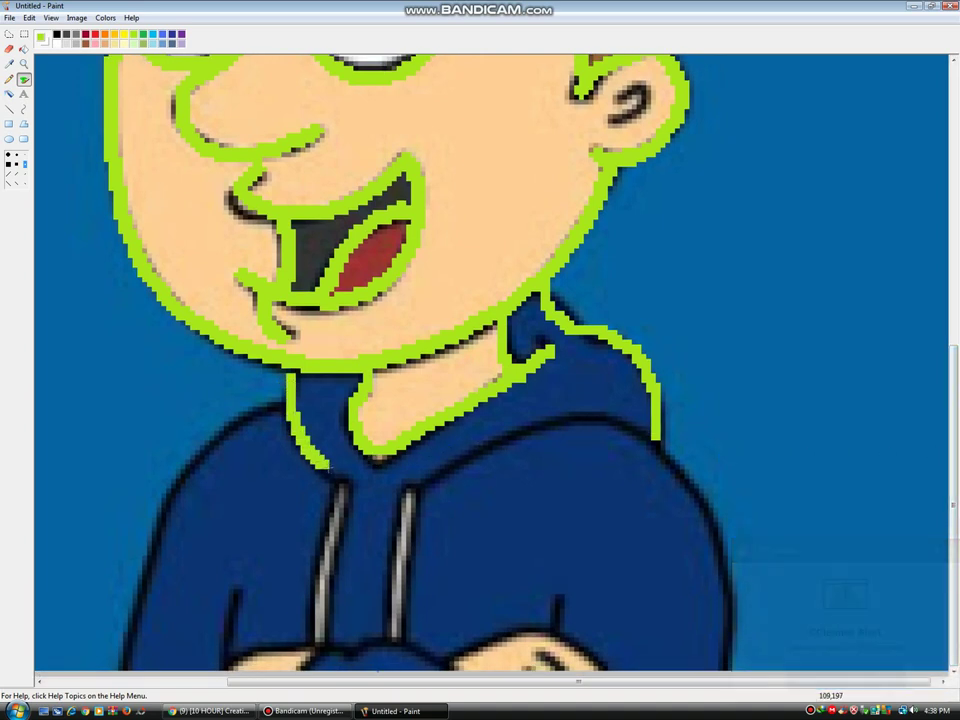
{"action": "mouse_move", "coordinate": [310, 632]}
{"action": "left_mouse_down"}
{"action": "mouse_move", "coordinate": [337, 477]}
{"action": "mouse_move", "coordinate": [349, 502]}
{"action": "mouse_move", "coordinate": [315, 632]}
{"action": "left_mouse_up"}
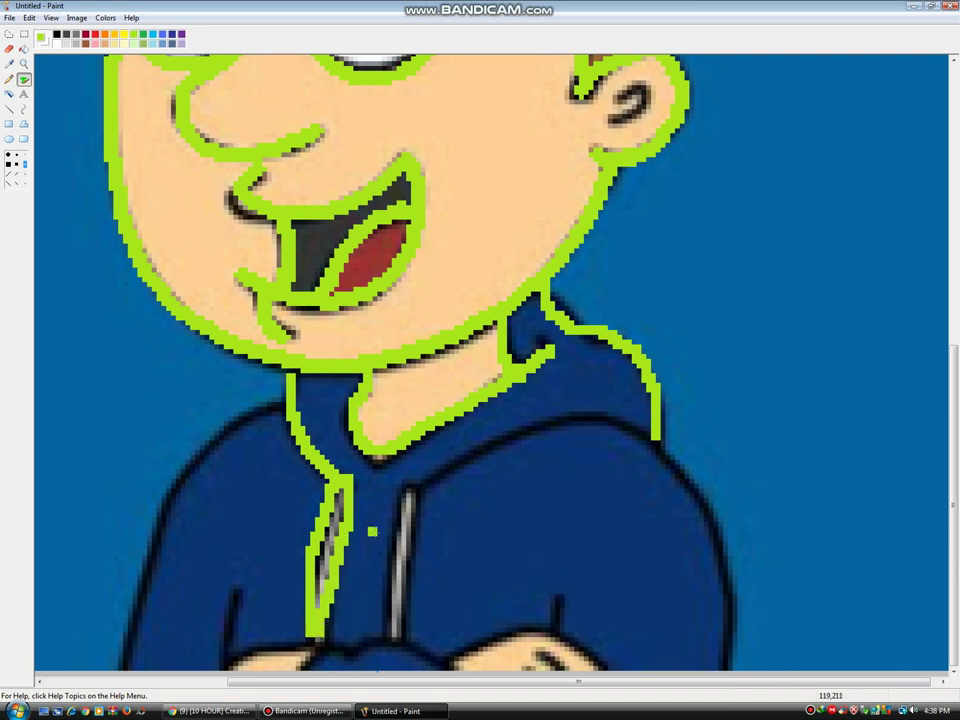
{"action": "mouse_move", "coordinate": [382, 623]}
{"action": "left_mouse_down"}
{"action": "mouse_move", "coordinate": [396, 490]}
{"action": "mouse_move", "coordinate": [418, 545]}
{"action": "mouse_move", "coordinate": [400, 636]}
{"action": "mouse_move", "coordinate": [349, 653]}
{"action": "mouse_move", "coordinate": [315, 637]}
{"action": "mouse_move", "coordinate": [232, 668]}
{"action": "left_mouse_up"}
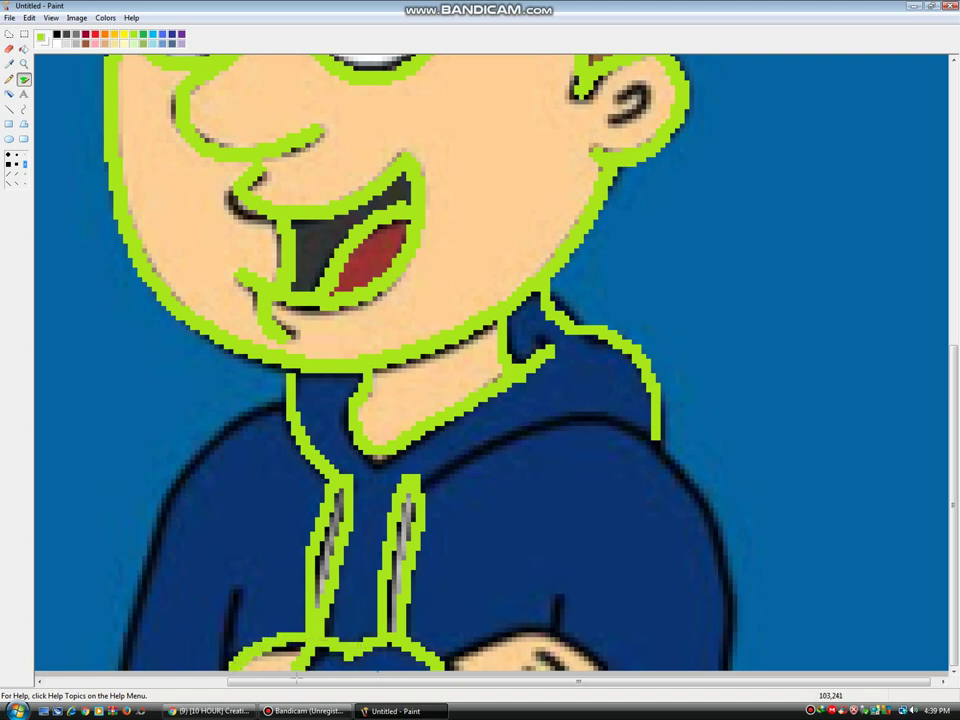
- Trace the hood's lower edge, the shoulders and sleeves with their creases, and the other hand in lime
{"action": "mouse_move", "coordinate": [655, 440]}
{"action": "left_mouse_down"}
{"action": "mouse_move", "coordinate": [540, 452]}
{"action": "mouse_move", "coordinate": [428, 484]}
{"action": "left_mouse_up"}
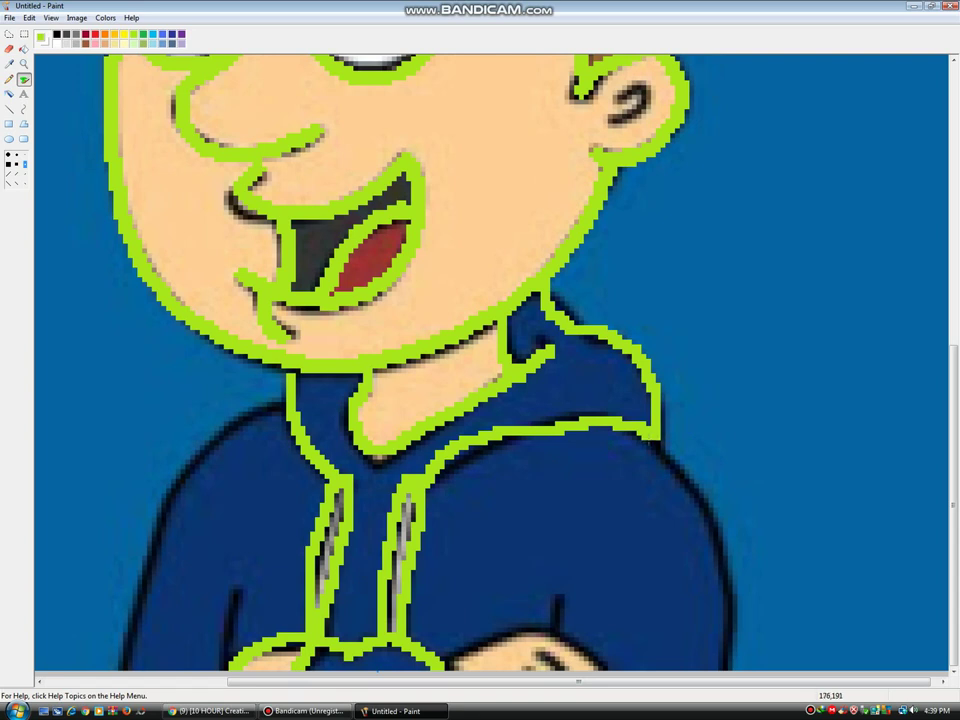
{"action": "mouse_move", "coordinate": [655, 440]}
{"action": "left_mouse_down"}
{"action": "mouse_move", "coordinate": [712, 560]}
{"action": "mouse_move", "coordinate": [730, 668]}
{"action": "left_mouse_up"}
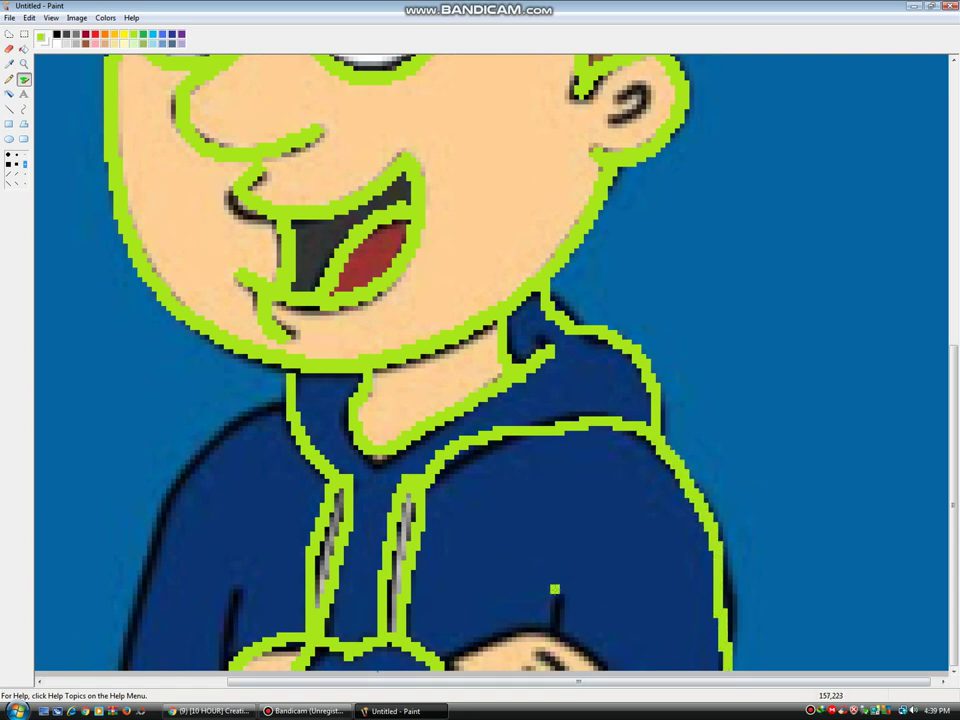
{"action": "mouse_move", "coordinate": [450, 663]}
{"action": "left_mouse_down"}
{"action": "mouse_move", "coordinate": [560, 632]}
{"action": "mouse_move", "coordinate": [580, 668]}
{"action": "mouse_move", "coordinate": [529, 667]}
{"action": "left_mouse_up"}
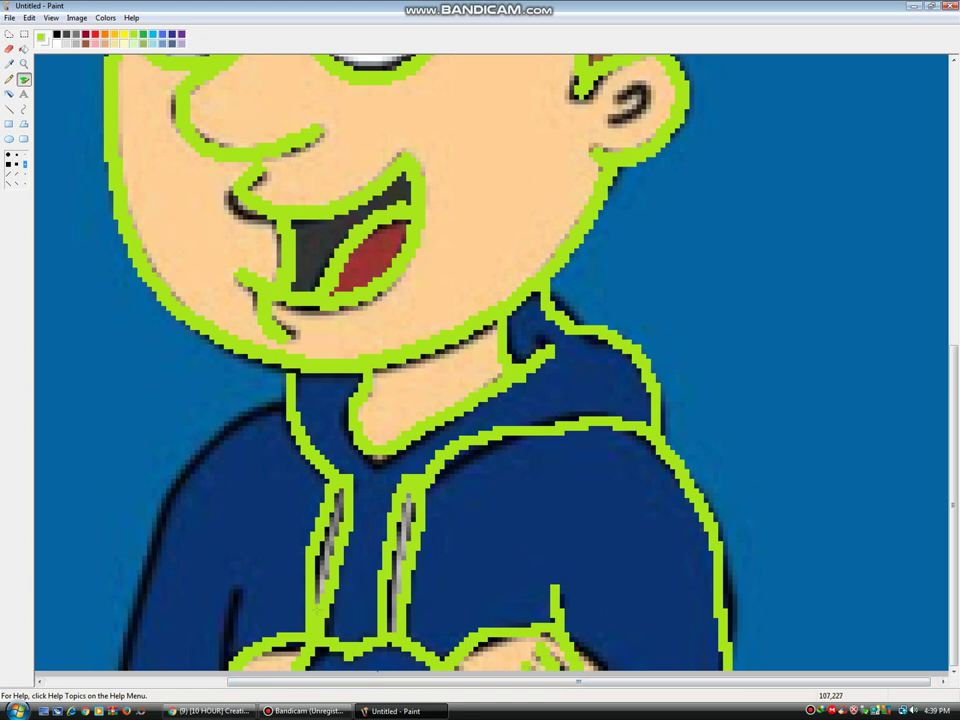
{"action": "left_click_drag", "start_coordinate": [228, 598], "coordinate": [230, 668]}
{"action": "mouse_move", "coordinate": [285, 396]}
{"action": "left_mouse_down"}
{"action": "mouse_move", "coordinate": [215, 434]}
{"action": "mouse_move", "coordinate": [148, 595]}
{"action": "mouse_move", "coordinate": [150, 668]}
{"action": "left_mouse_up"}
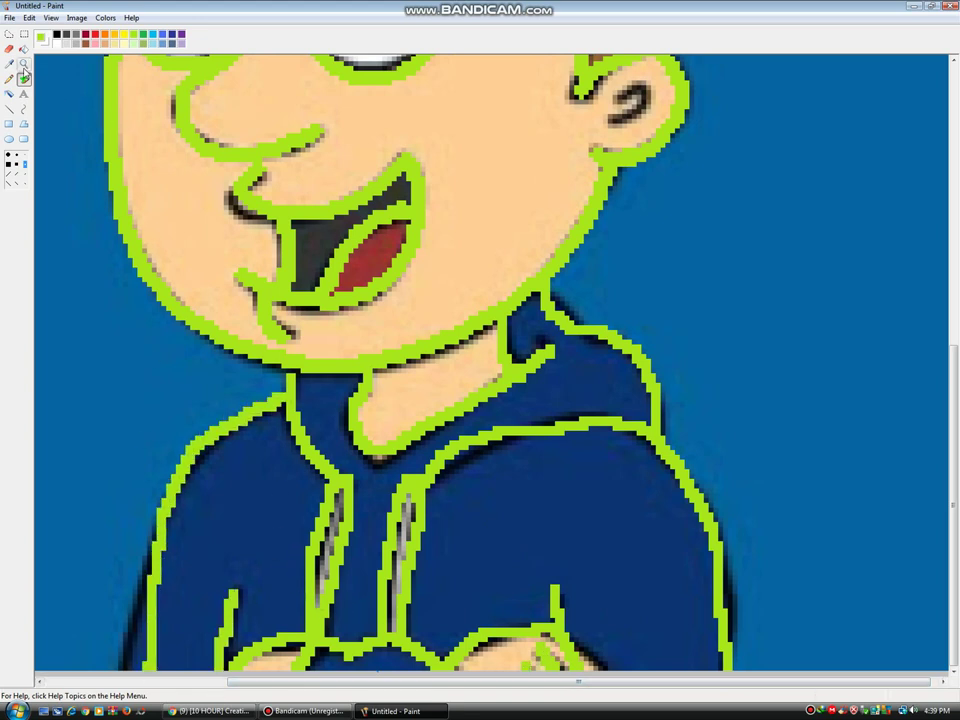
- Fill all the lime outlines with black, including the separate eye circle and the sleeve and hand lines
{"action": "left_click", "coordinate": [24, 65]}
{"action": "right_click", "coordinate": [193, 139]}
{"action": "right_click", "coordinate": [193, 139]}
{"action": "left_click", "coordinate": [190, 138]}
{"action": "left_click", "coordinate": [24, 50]}
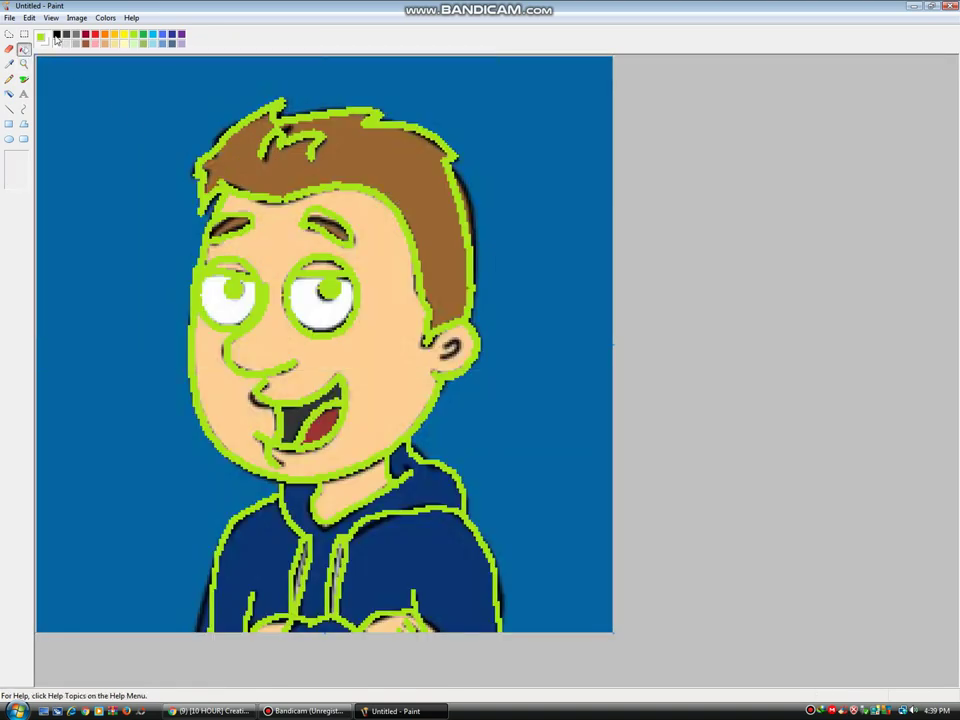
{"action": "left_click", "coordinate": [57, 35]}
{"action": "left_click", "coordinate": [221, 136]}
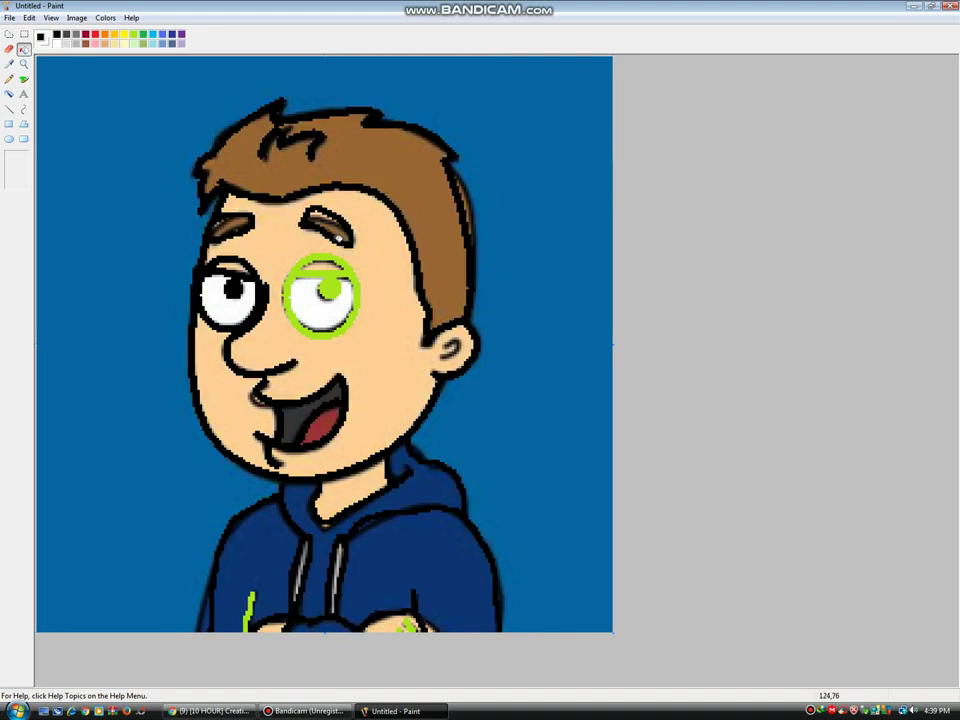
{"action": "left_click", "coordinate": [341, 261]}
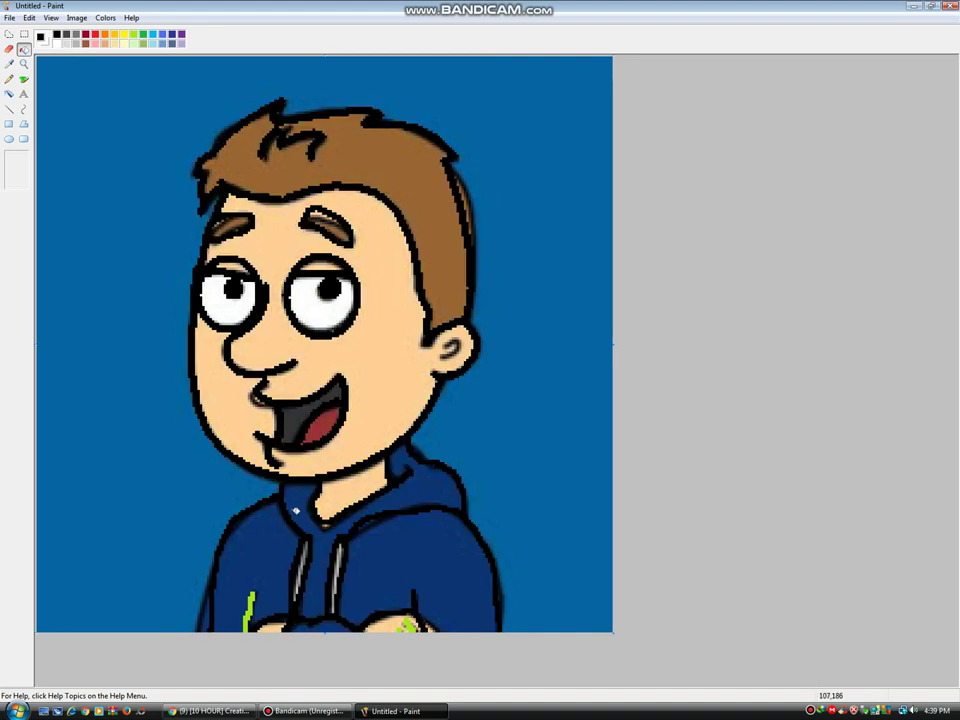
{"action": "left_click", "coordinate": [251, 604]}
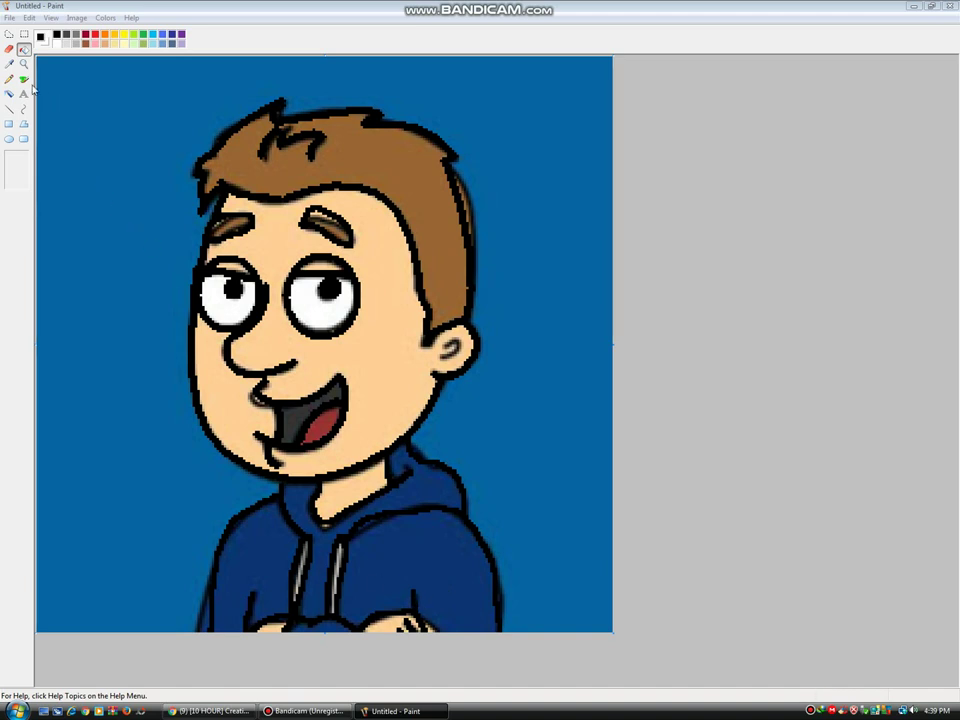
- Select the whole picture with a transparent selection background and invert its colors
{"action": "left_click", "coordinate": [25, 36]}
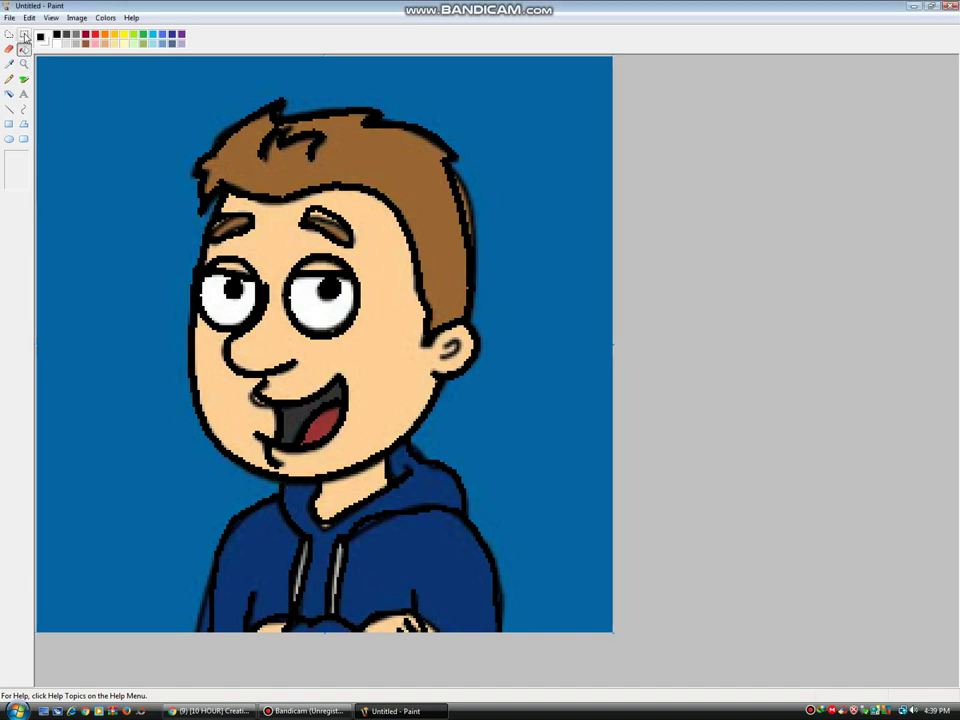
{"action": "right_click", "coordinate": [107, 193]}
{"action": "left_click", "coordinate": [171, 265]}
{"action": "left_click", "coordinate": [17, 180]}
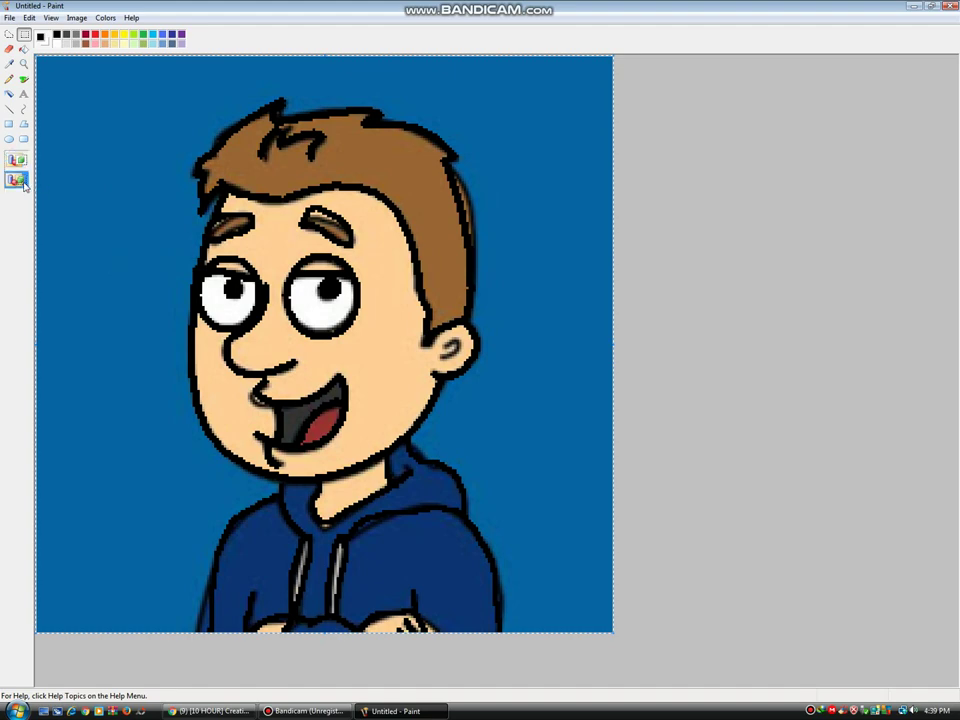
{"action": "right_click", "coordinate": [150, 167]}
{"action": "left_click", "coordinate": [229, 333]}
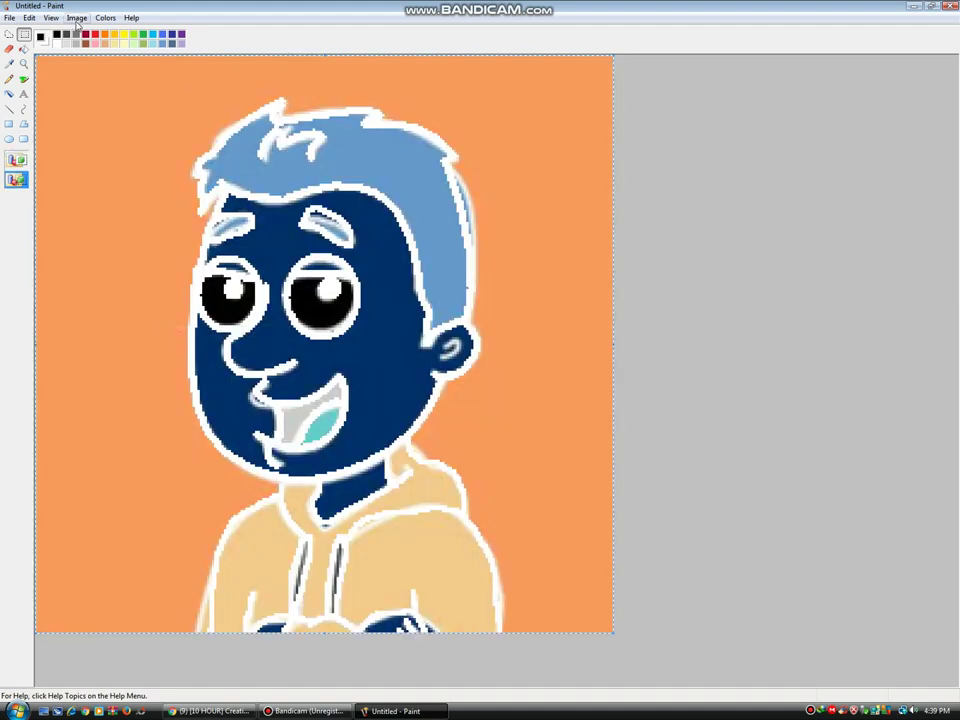
- Convert the inverted picture to black and white, then invert its colors to get black outlines on white
{"action": "left_click", "coordinate": [77, 18]}
{"action": "left_click", "coordinate": [107, 84]}
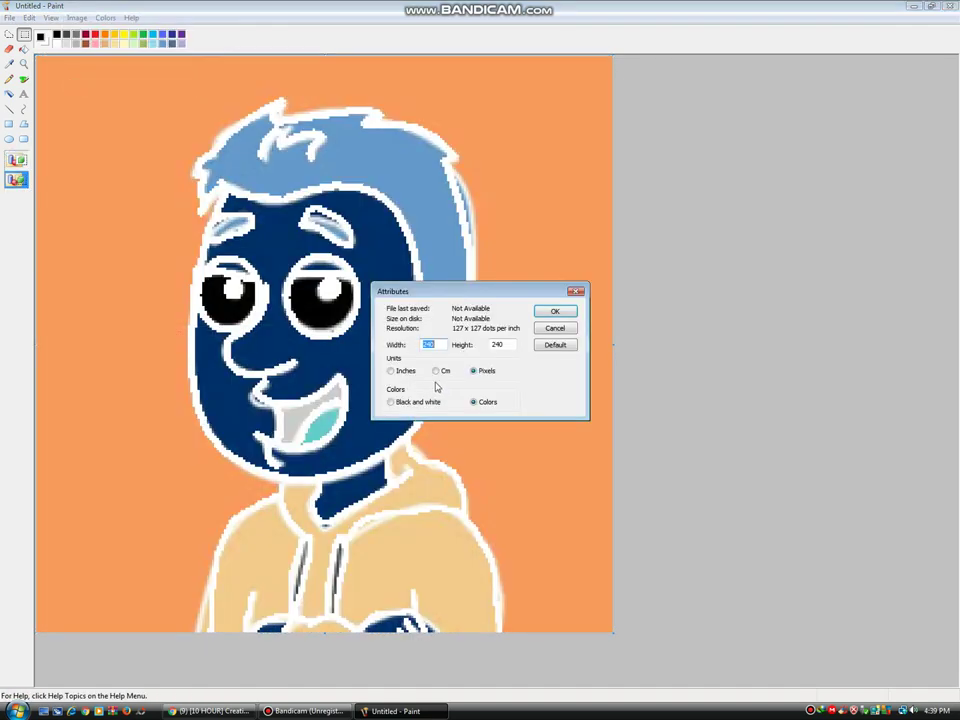
{"action": "left_click", "coordinate": [558, 314]}
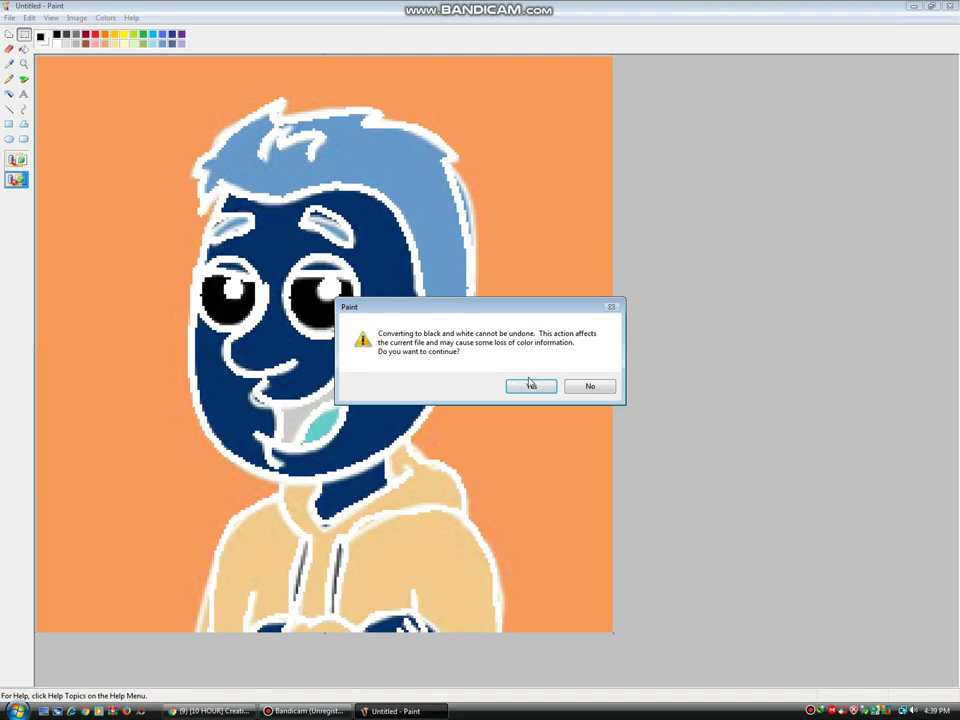
{"action": "left_click", "coordinate": [530, 385]}
{"action": "right_click", "coordinate": [229, 181]}
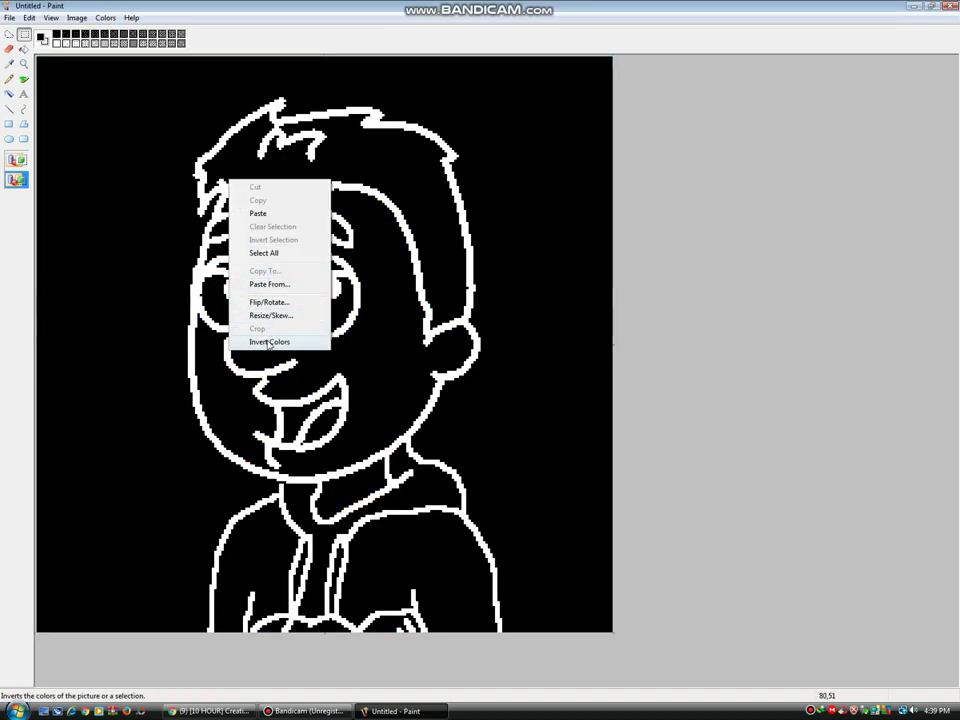
{"action": "left_click", "coordinate": [268, 342]}
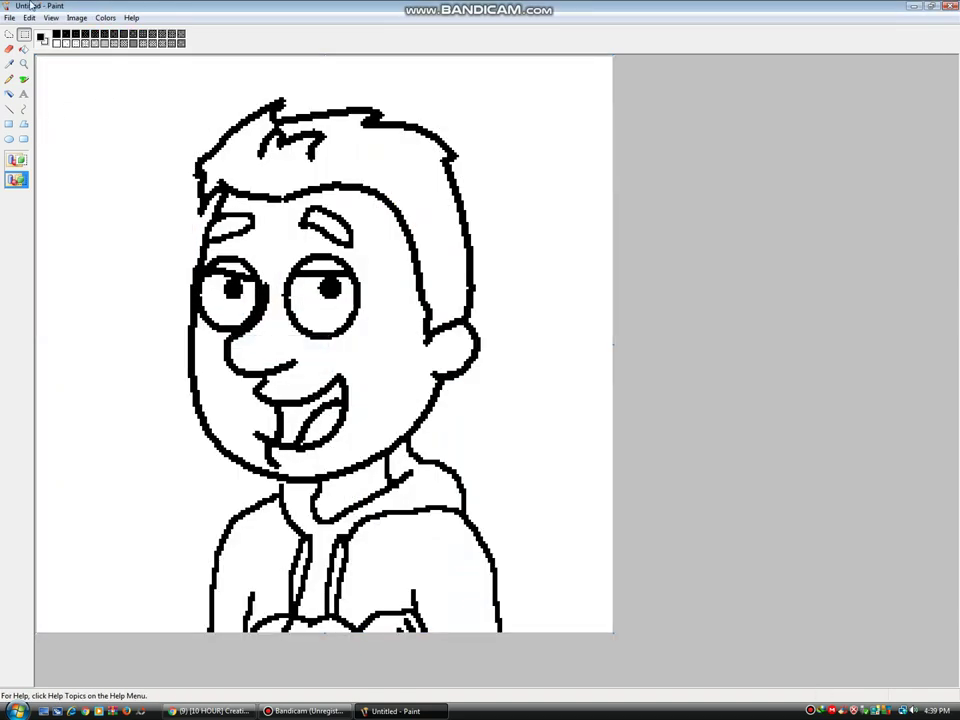
- Set the image attributes back to Colors so the outline drawing can be coloured
{"action": "left_click", "coordinate": [76, 17]}
{"action": "left_click", "coordinate": [100, 81]}
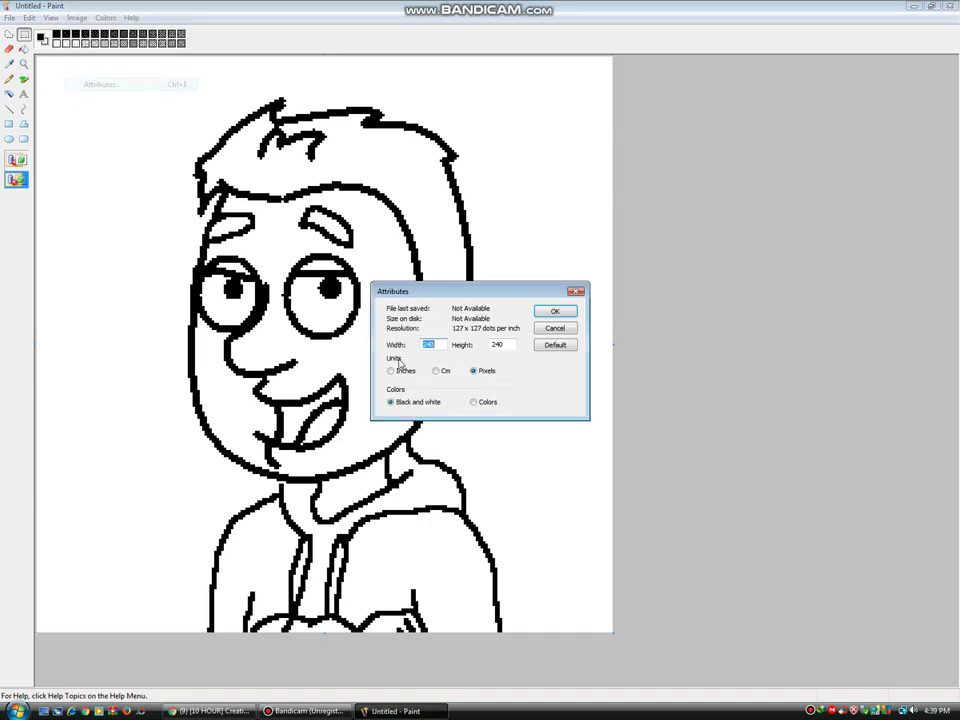
{"action": "left_click", "coordinate": [485, 402]}
{"action": "left_click", "coordinate": [548, 312]}
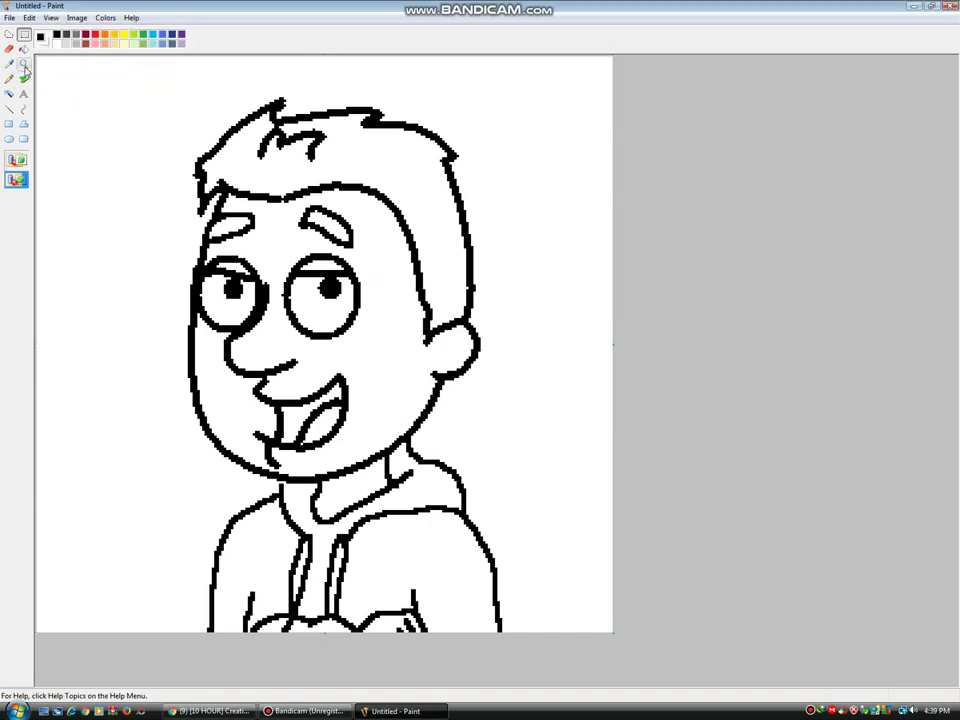
- Widen the canvas to about twice the drawing's width, leaving blank space beside the outlined character
{"action": "left_click", "coordinate": [24, 63]}
{"action": "left_click", "coordinate": [260, 187]}
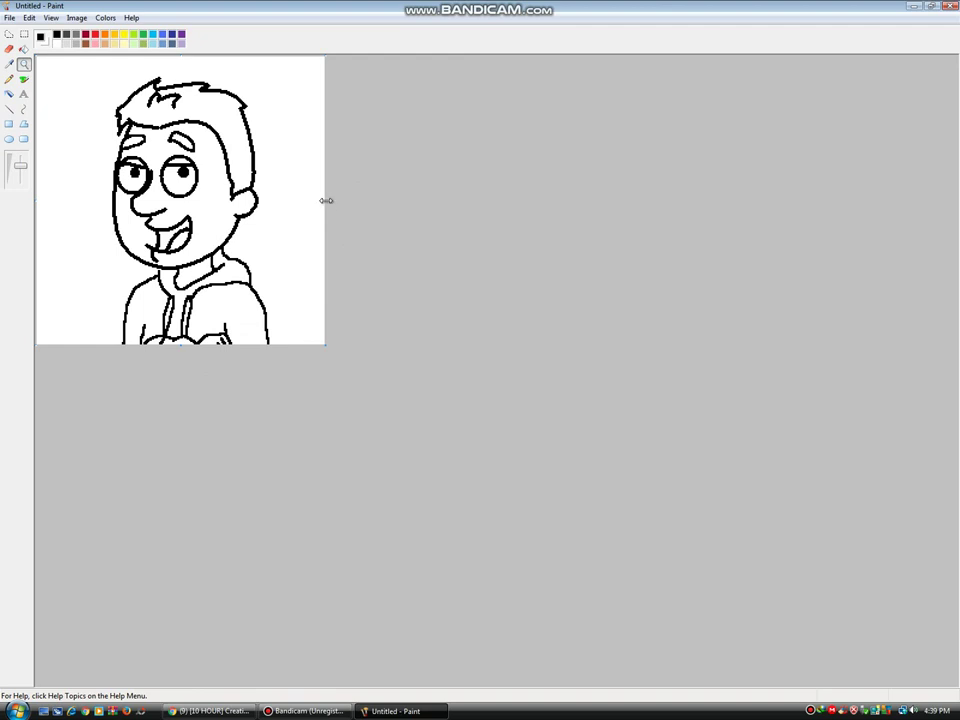
{"action": "left_click_drag", "start_coordinate": [326, 201], "coordinate": [649, 201]}
- Paste the original character picture and place it in the blank space beside the outline drawing
{"action": "left_click", "coordinate": [24, 34]}
{"action": "right_click", "coordinate": [83, 73]}
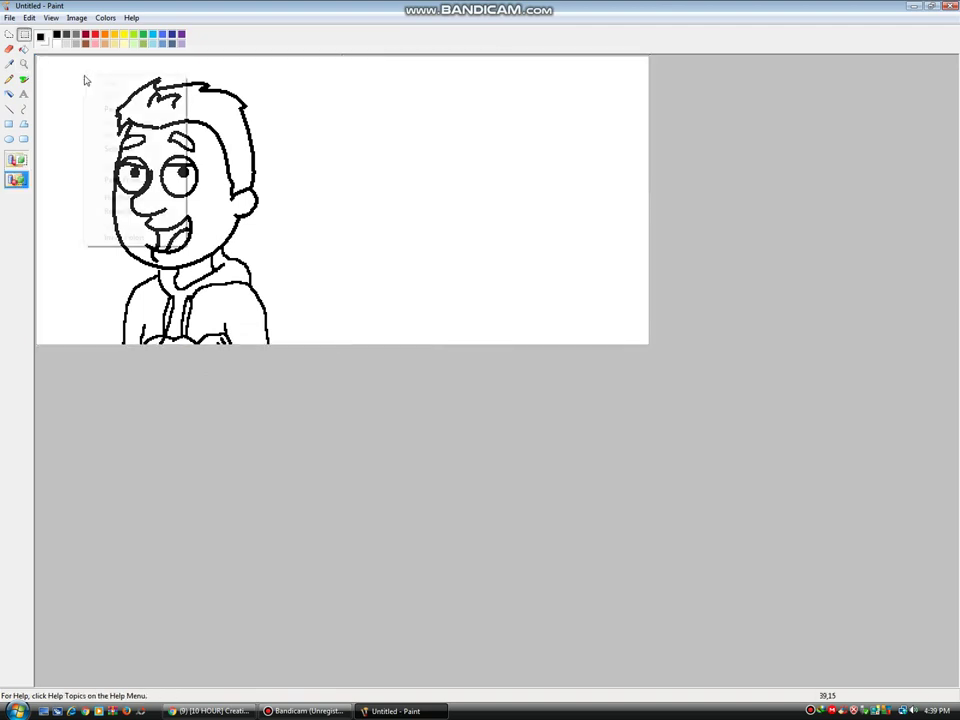
{"action": "left_click", "coordinate": [118, 148]}
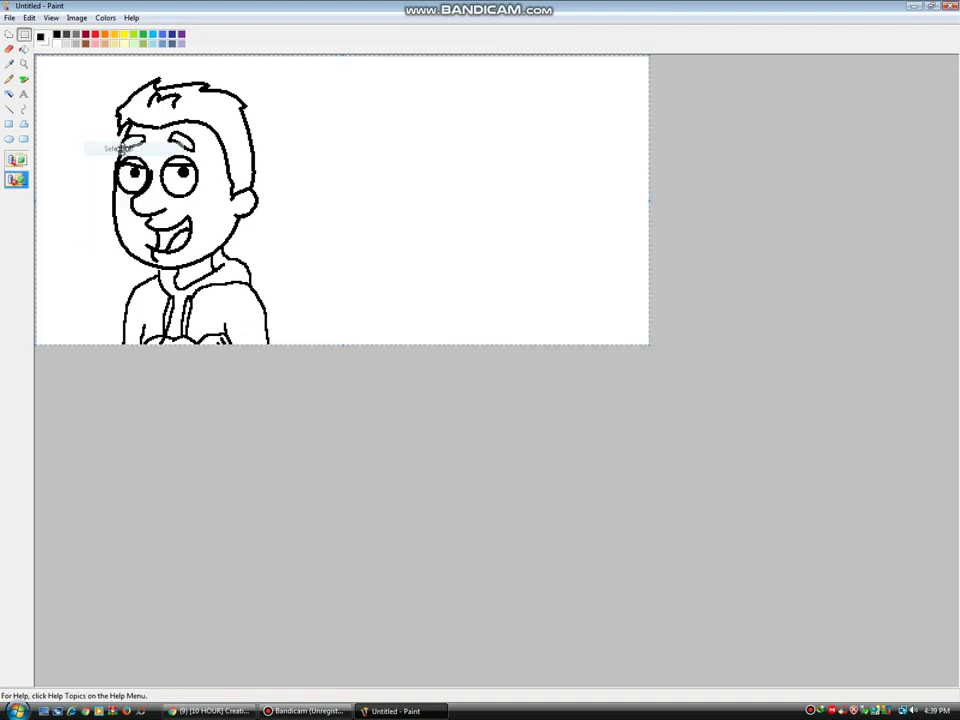
{"action": "left_click", "coordinate": [29, 17]}
{"action": "left_click", "coordinate": [47, 86]}
{"action": "left_click_drag", "start_coordinate": [176, 145], "coordinate": [431, 145]}
{"action": "left_click", "coordinate": [11, 53]}
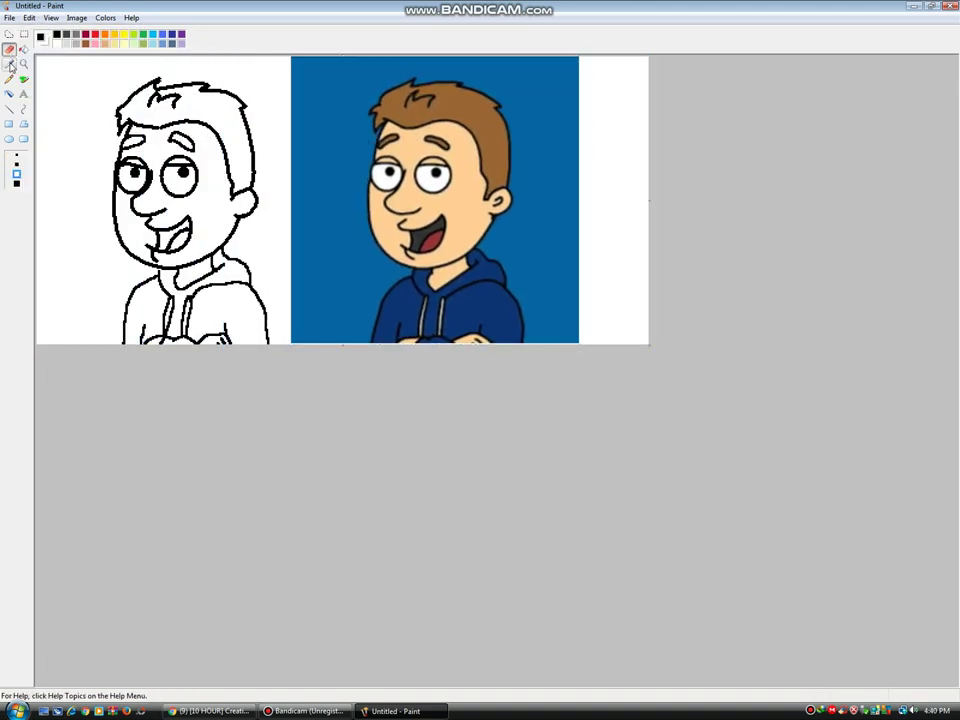
- Sample the brown from the original's hair and fill the outlined hair and eyebrows with it
{"action": "left_click", "coordinate": [11, 64]}
{"action": "left_click", "coordinate": [452, 107]}
{"action": "left_click", "coordinate": [22, 47]}
{"action": "left_click", "coordinate": [24, 48]}
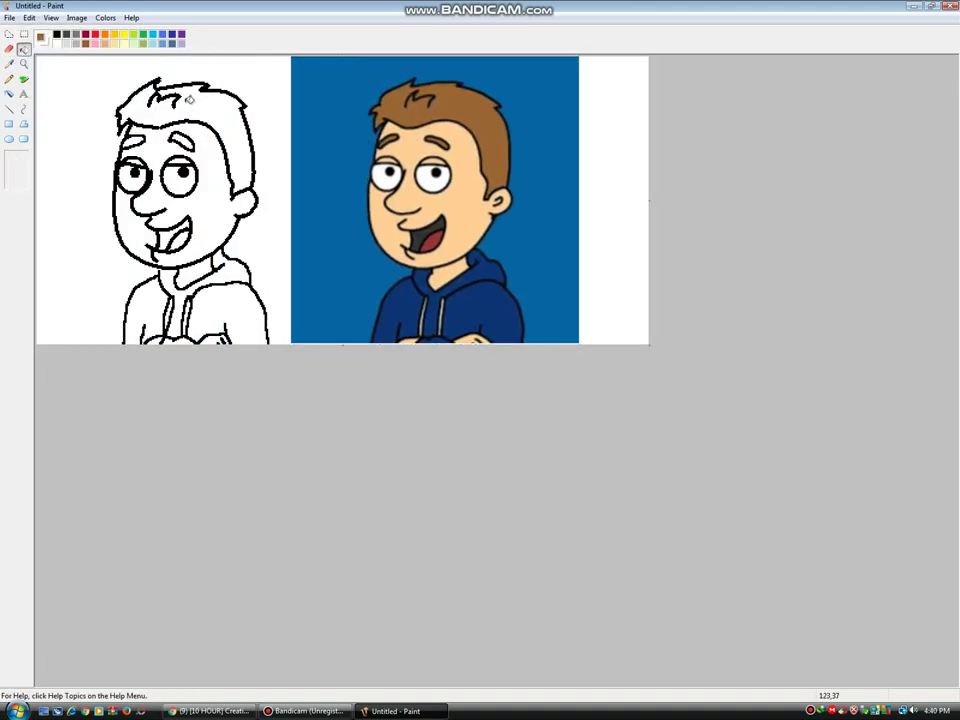
{"action": "left_click", "coordinate": [189, 97]}
{"action": "left_click", "coordinate": [178, 137]}
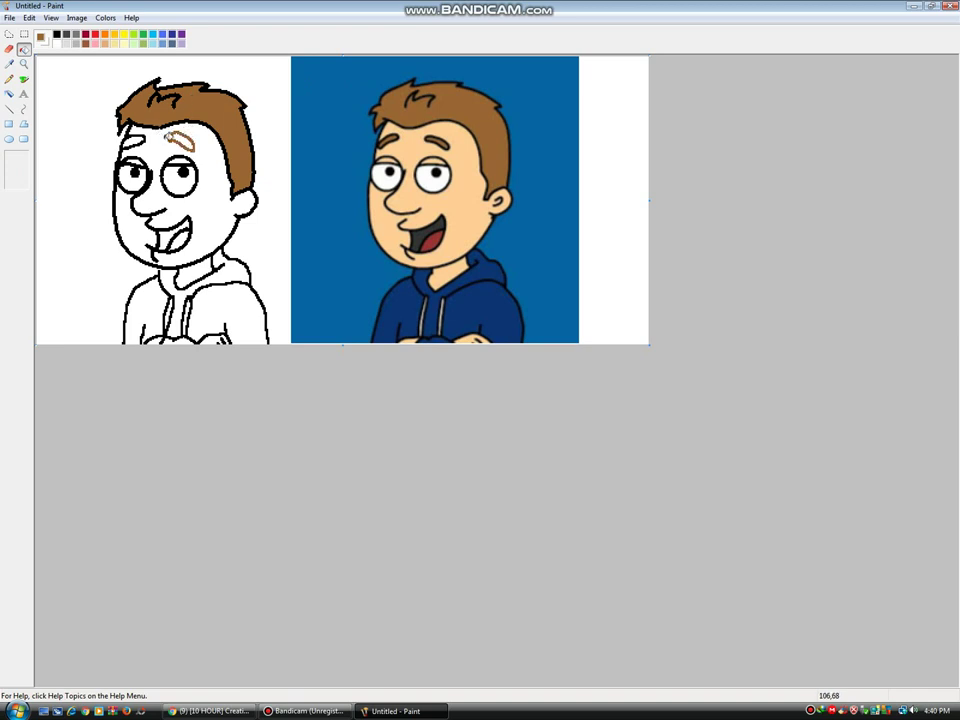
{"action": "key", "text": "ctrl+z"}
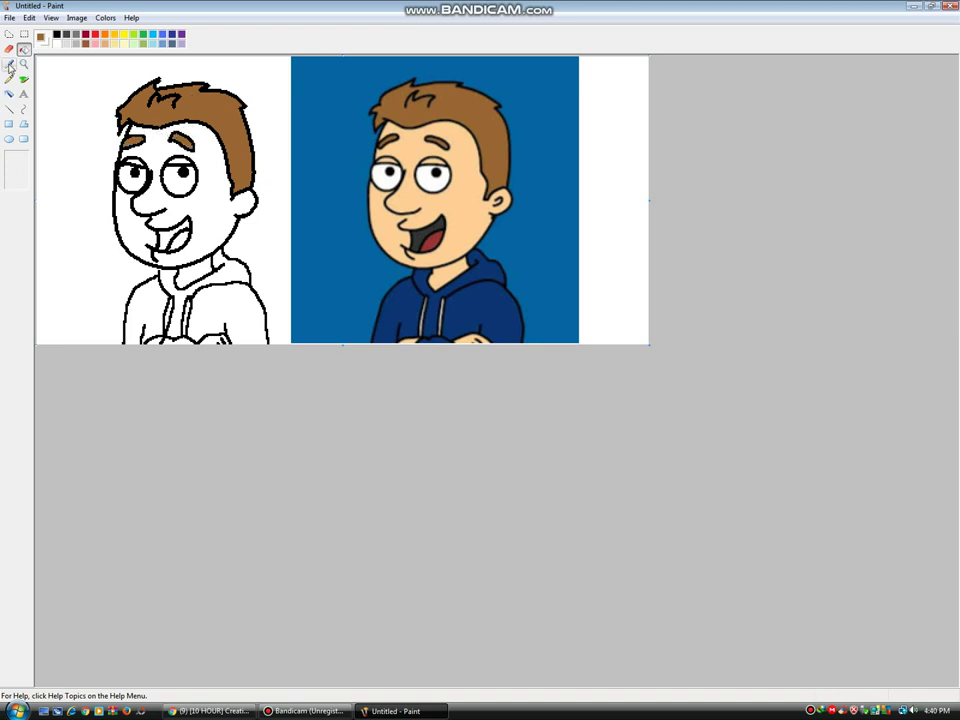
- Fill the inside of the mouth with the original's dark grey and the tongue with its red
{"action": "left_click", "coordinate": [10, 67]}
{"action": "left_click", "coordinate": [417, 236]}
{"action": "left_click", "coordinate": [171, 232]}
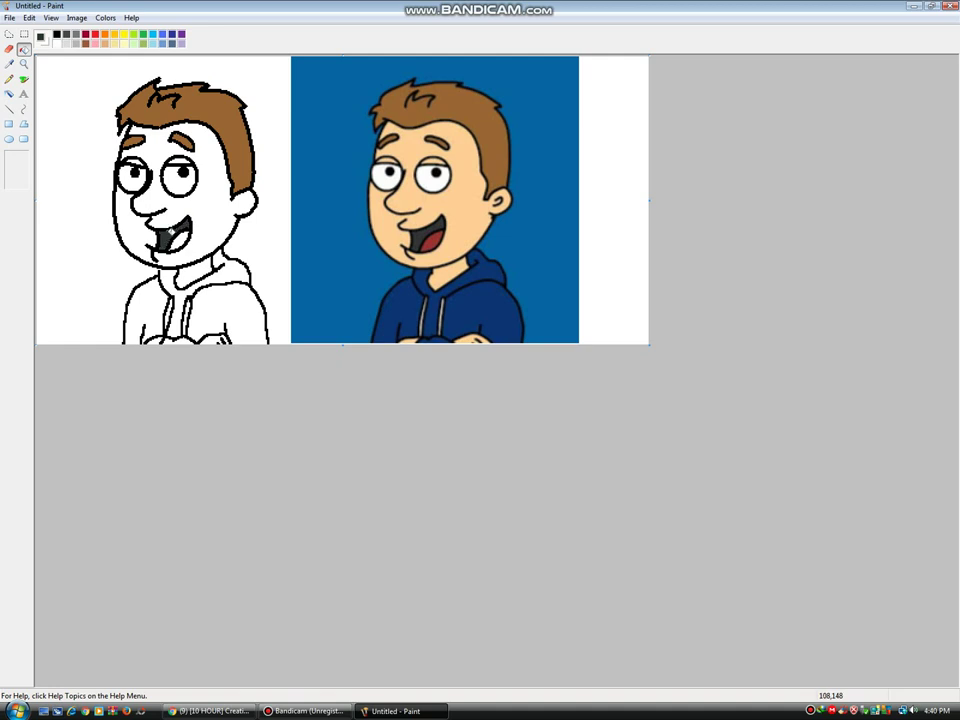
{"action": "left_click", "coordinate": [9, 63]}
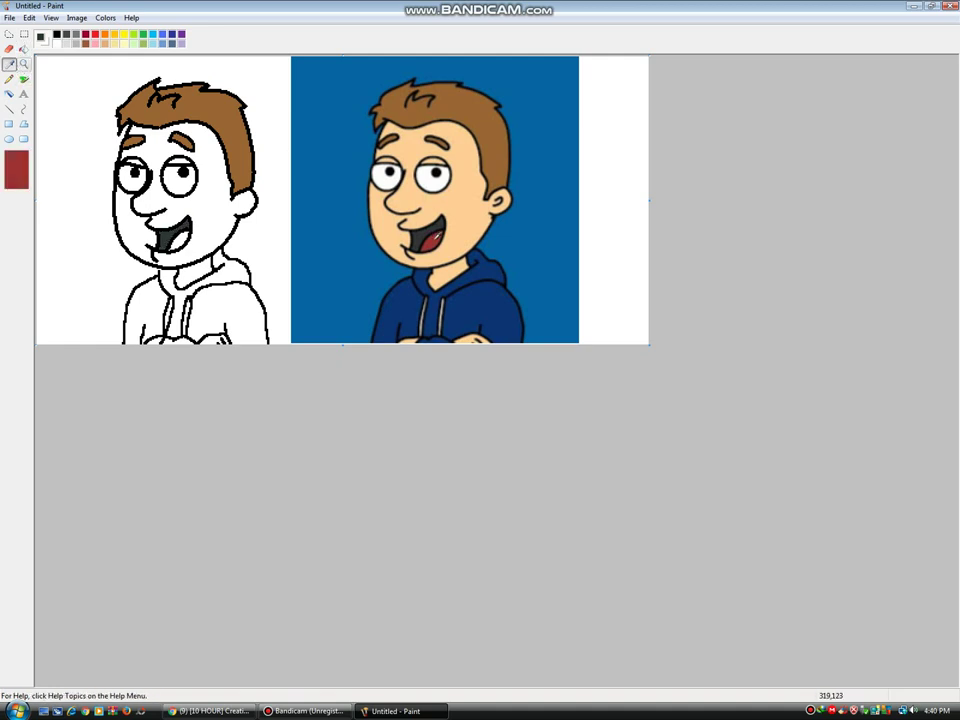
{"action": "left_click", "coordinate": [425, 238]}
- Touch up the outline at the tongue's lower corner with the Brush tool in black
{"action": "left_click", "coordinate": [24, 63]}
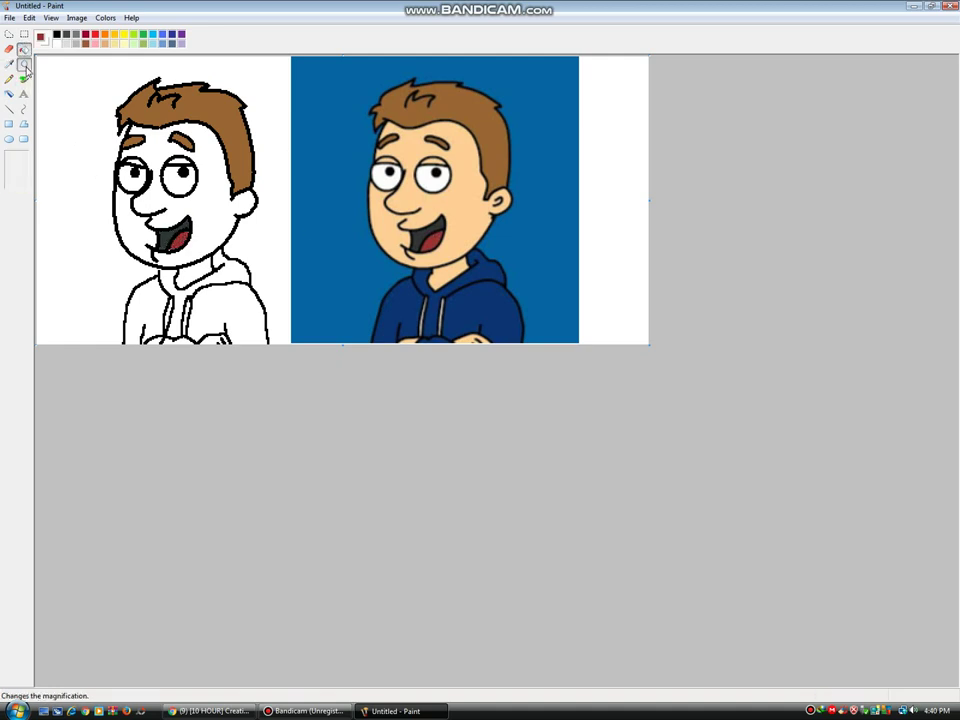
{"action": "left_click", "coordinate": [170, 195]}
{"action": "left_click", "coordinate": [187, 178]}
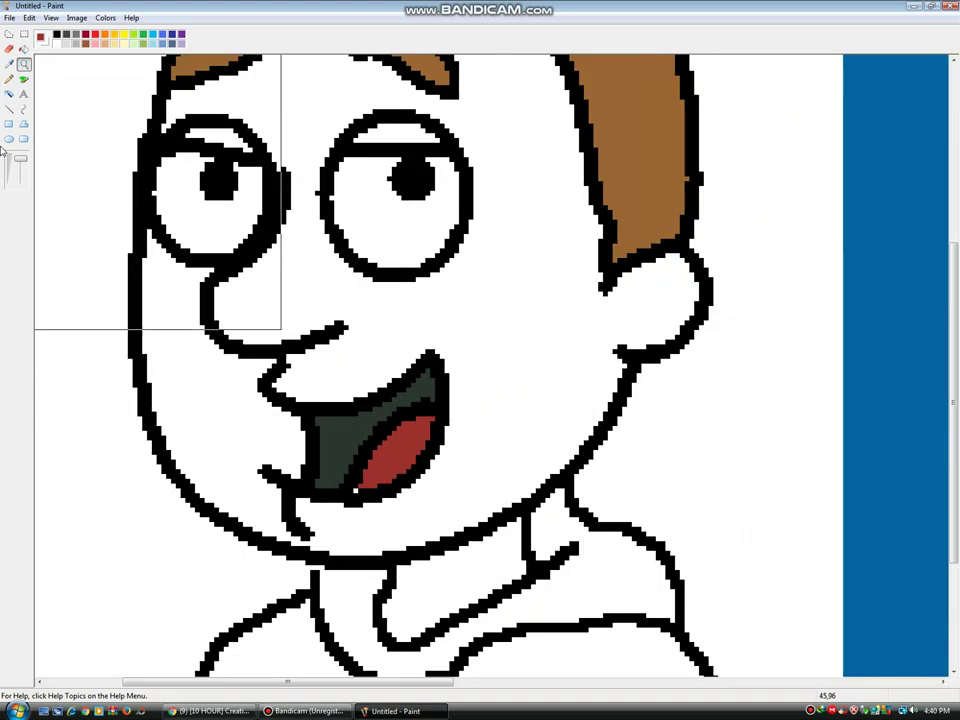
{"action": "left_click", "coordinate": [24, 78]}
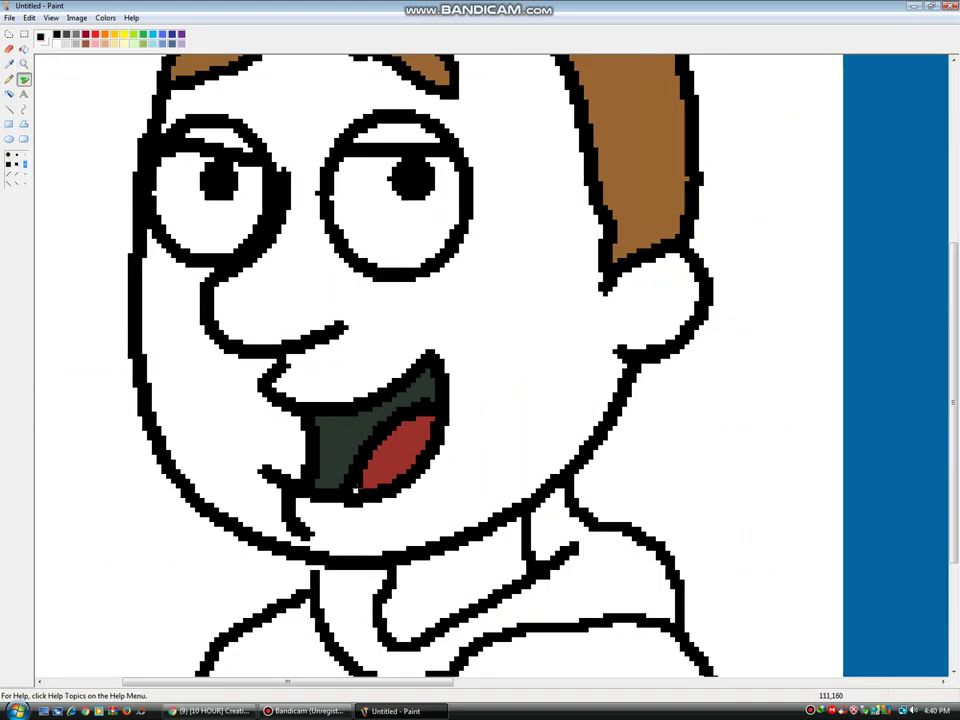
{"action": "left_click", "coordinate": [24, 64]}
{"action": "right_click", "coordinate": [265, 209]}
{"action": "right_click", "coordinate": [206, 139]}
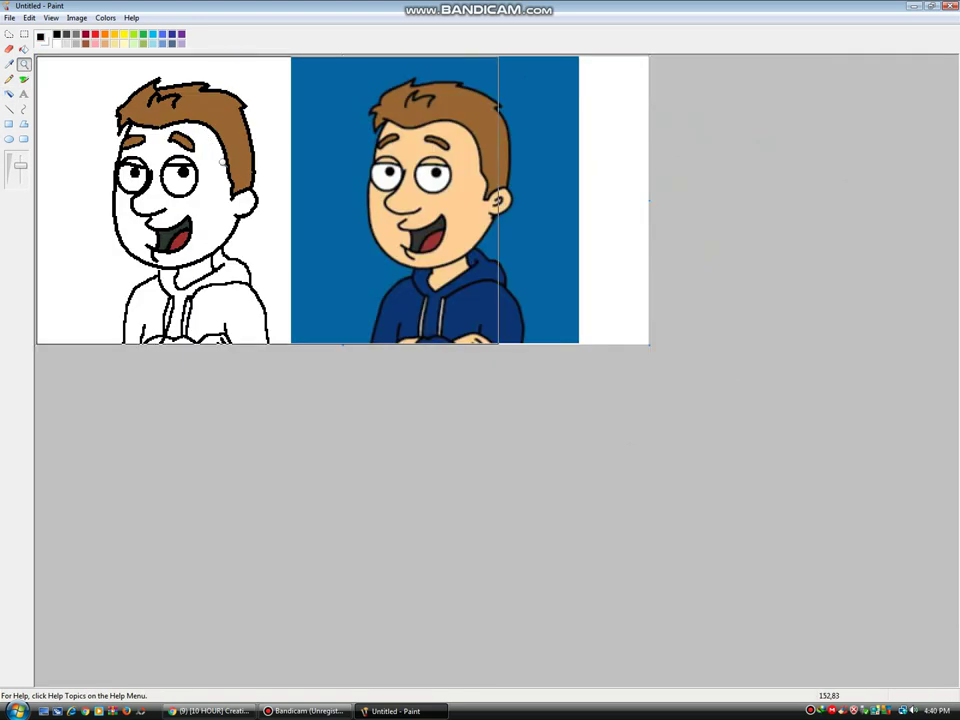
- Fill the outlined face and ear with the skin tone sampled from the original, and draw the inner ear lines in black
{"action": "left_click", "coordinate": [11, 64]}
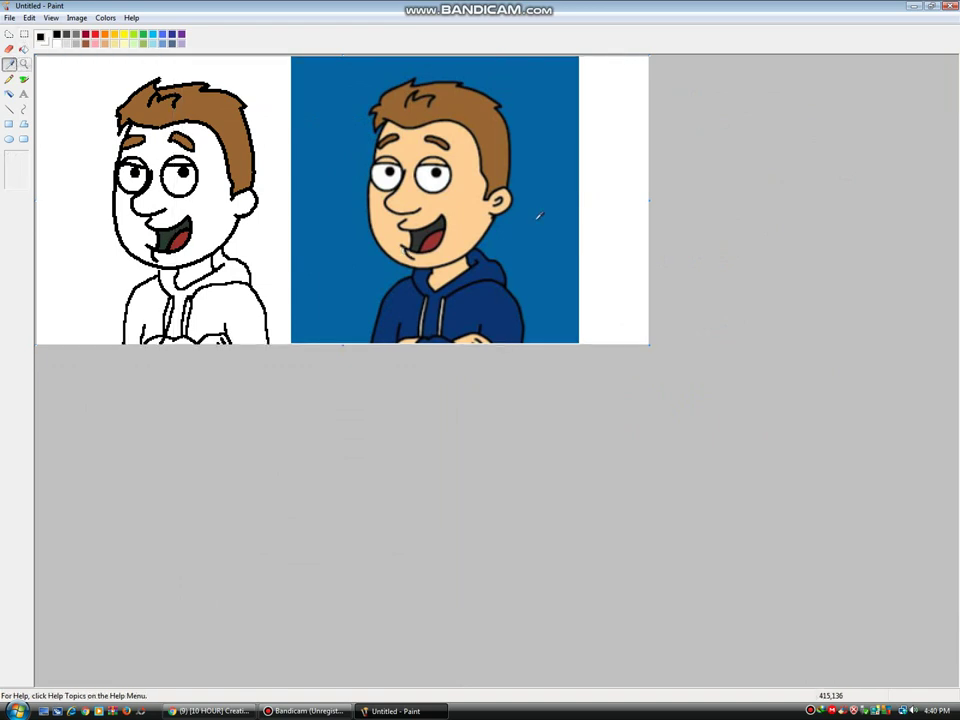
{"action": "left_click", "coordinate": [440, 140]}
{"action": "left_click", "coordinate": [24, 47]}
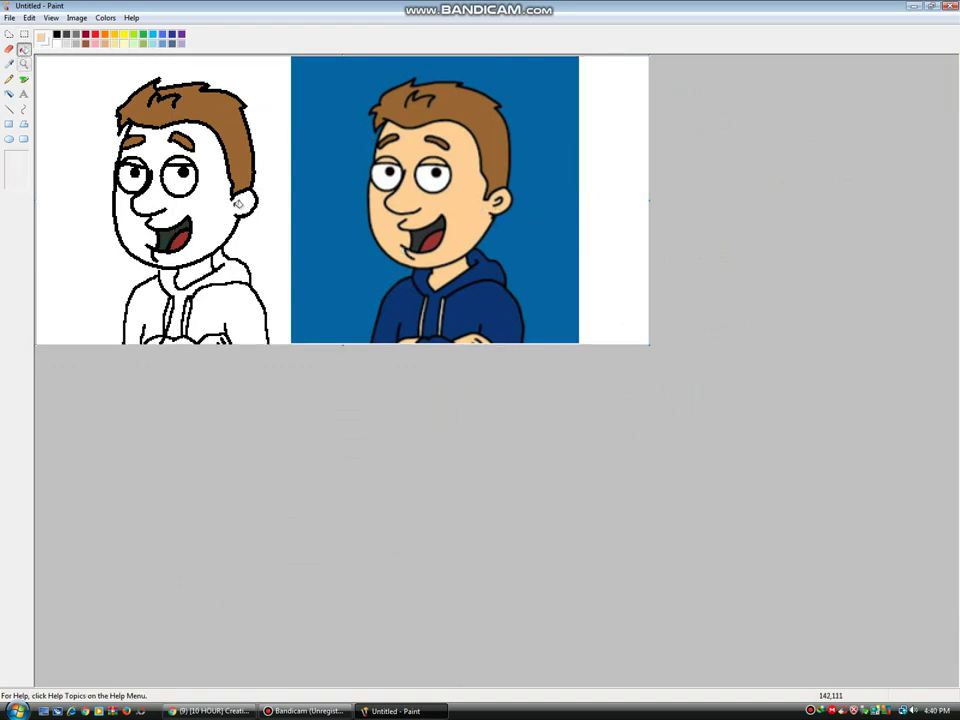
{"action": "left_click", "coordinate": [177, 152]}
{"action": "left_click", "coordinate": [24, 63]}
{"action": "left_click", "coordinate": [57, 35]}
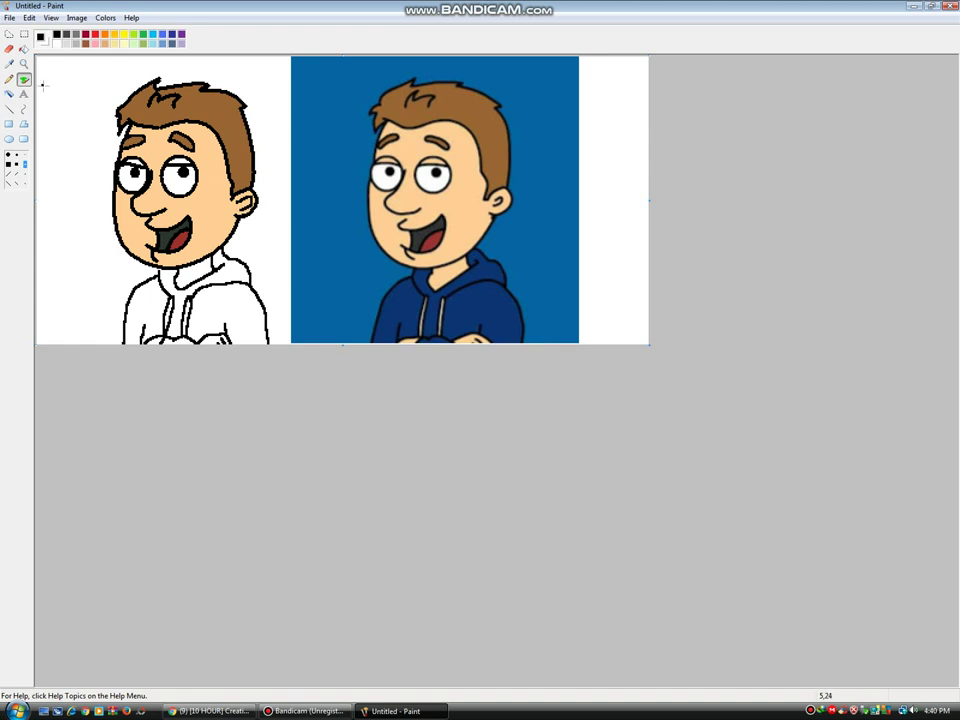
- Sample the original's skin tone again and fill the outlined neck and part of the hands, undoing any stray fill
{"action": "left_click", "coordinate": [9, 63]}
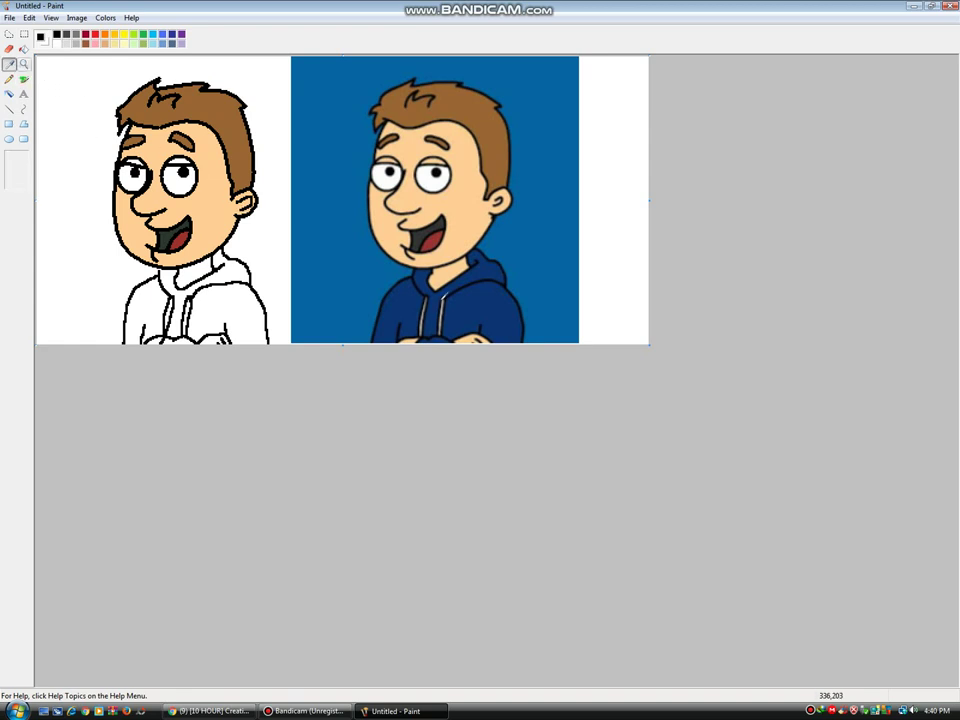
{"action": "left_click", "coordinate": [372, 237]}
{"action": "left_click", "coordinate": [24, 48]}
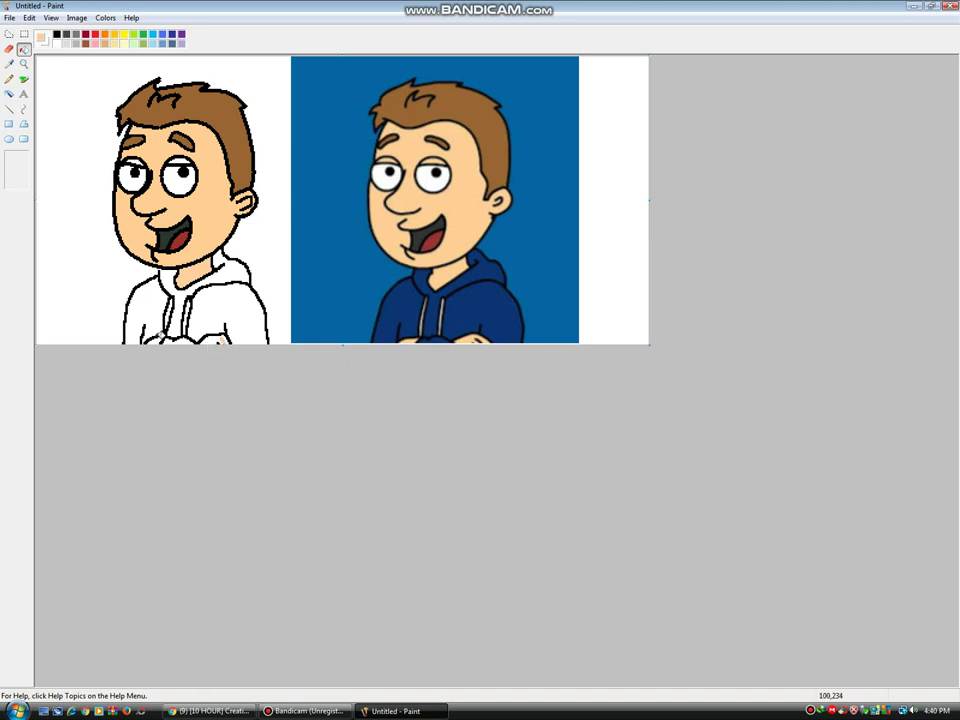
{"action": "left_click", "coordinate": [113, 254]}
{"action": "key", "text": "ctrl+z"}
- Sample the navy blue of the original's hoodie and fill the sleeve and chest area under the ear with it
{"action": "left_click", "coordinate": [9, 63]}
{"action": "left_click", "coordinate": [485, 304]}
{"action": "left_click", "coordinate": [247, 300]}
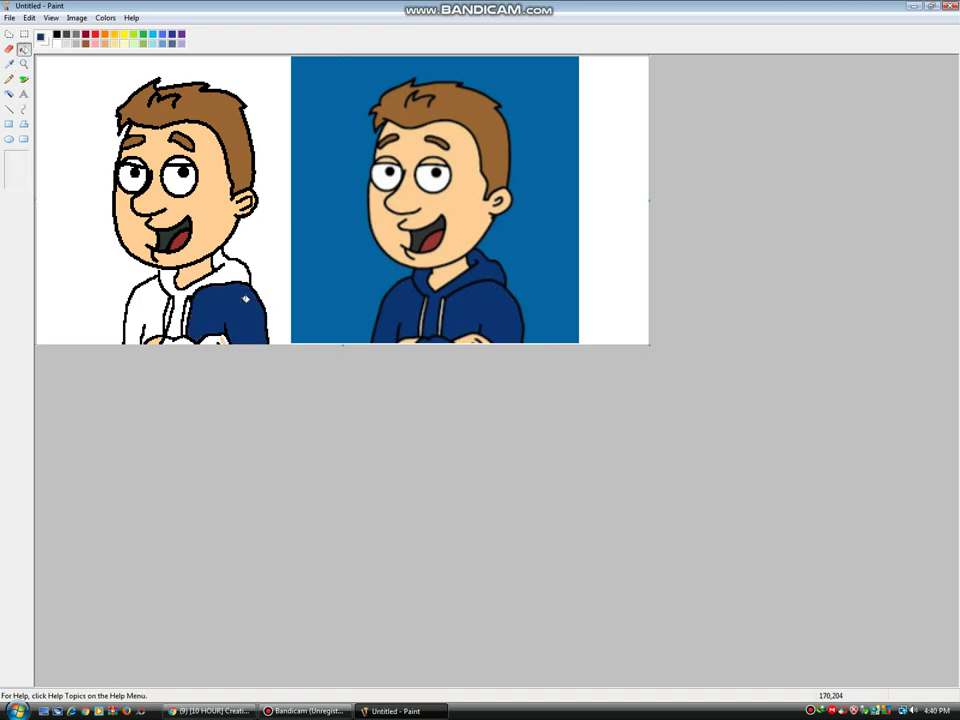
- Try filling the hood with navy blue, undo it, and close the gap in the hoodie outline with the Brush in black
{"action": "left_click", "coordinate": [179, 305]}
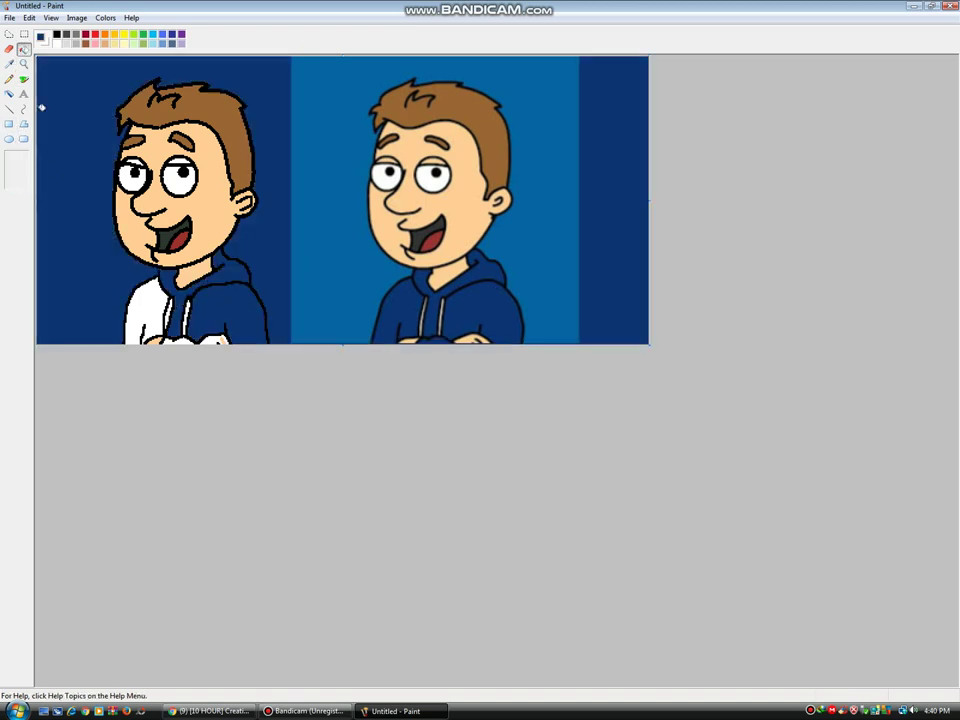
{"action": "key", "text": "ctrl+z"}
{"action": "left_click", "coordinate": [24, 78]}
{"action": "left_click", "coordinate": [56, 34]}
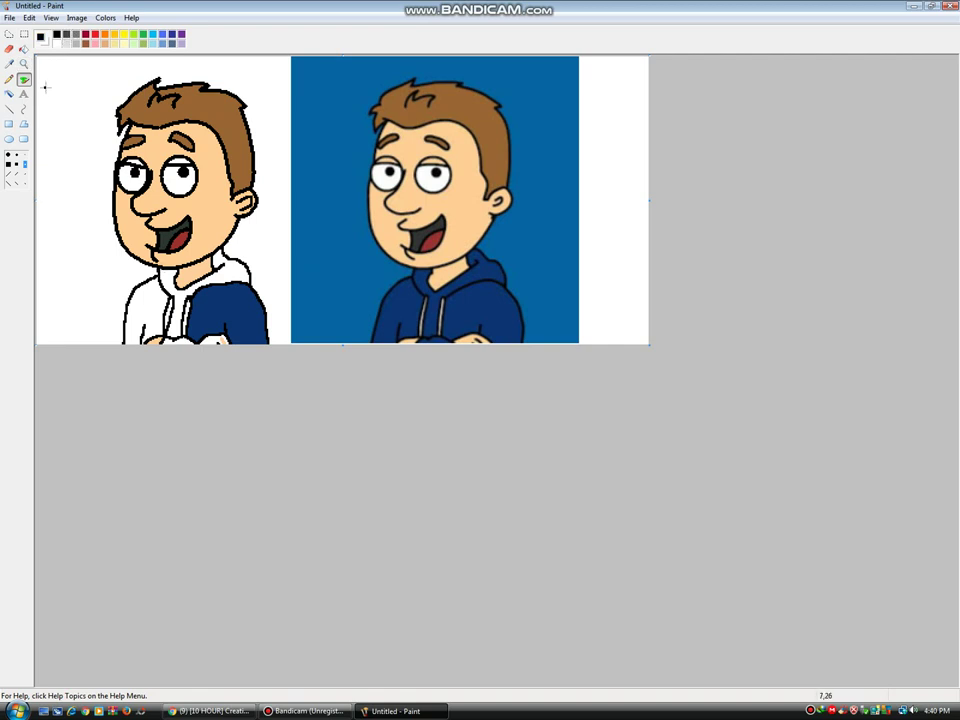
- Sample the navy blue from the filled sleeve and fill the hood, the strip between the drawstrings and the other sleeve
{"action": "left_click", "coordinate": [9, 63]}
{"action": "left_click", "coordinate": [265, 296]}
{"action": "left_click", "coordinate": [24, 48]}
{"action": "left_click", "coordinate": [176, 328]}
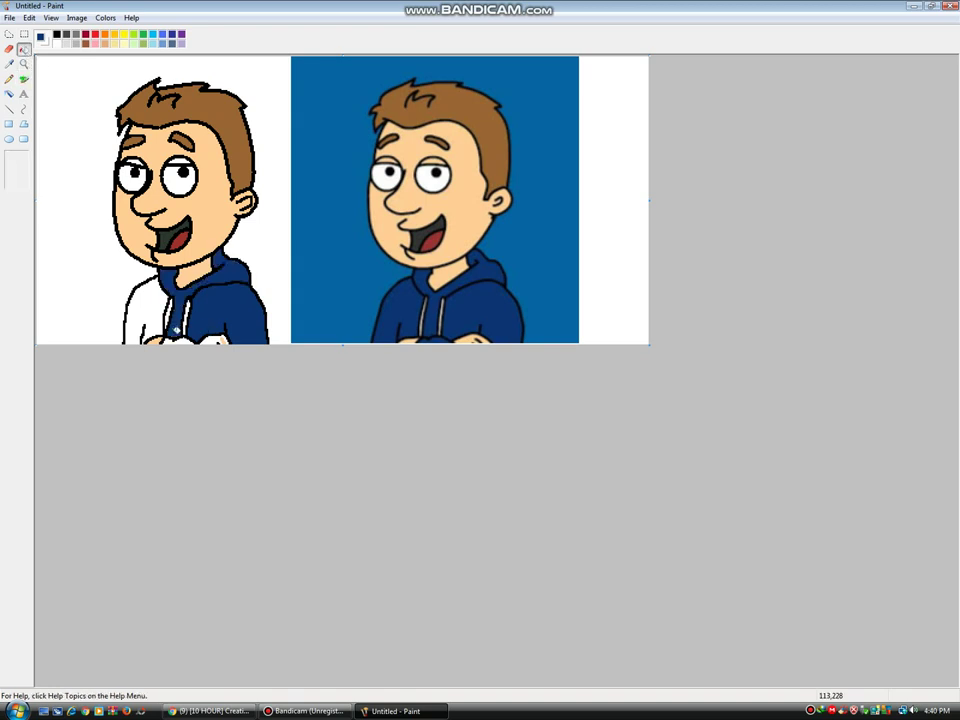
{"action": "left_click", "coordinate": [152, 306]}
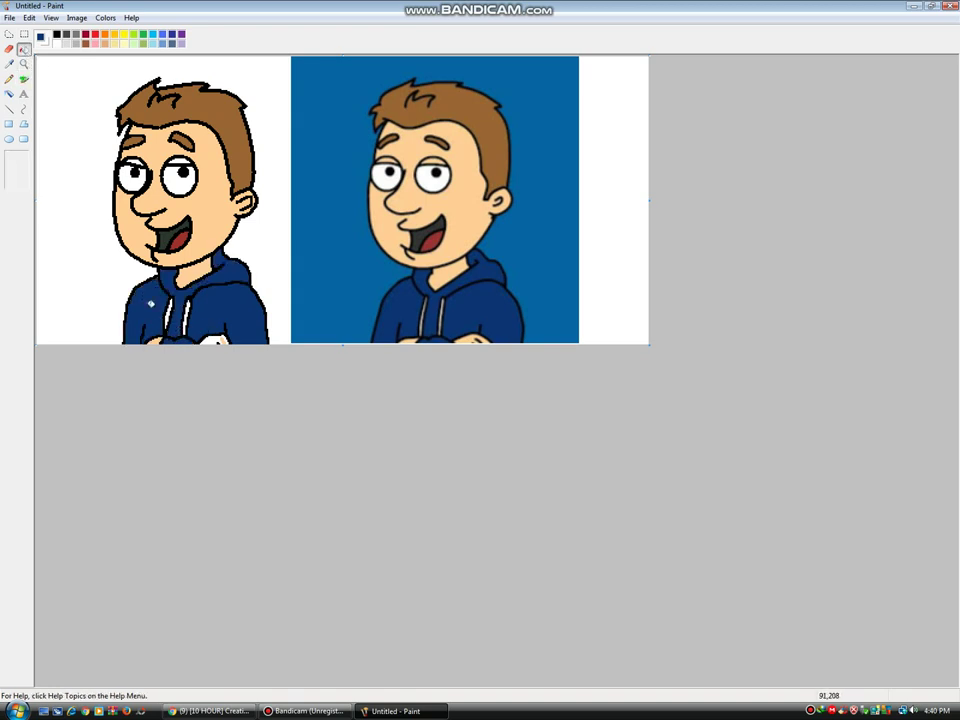
- Fill the remaining white of the hand and the upper eyelids with the skin tone sampled from the coloured face
{"action": "left_click", "coordinate": [9, 63]}
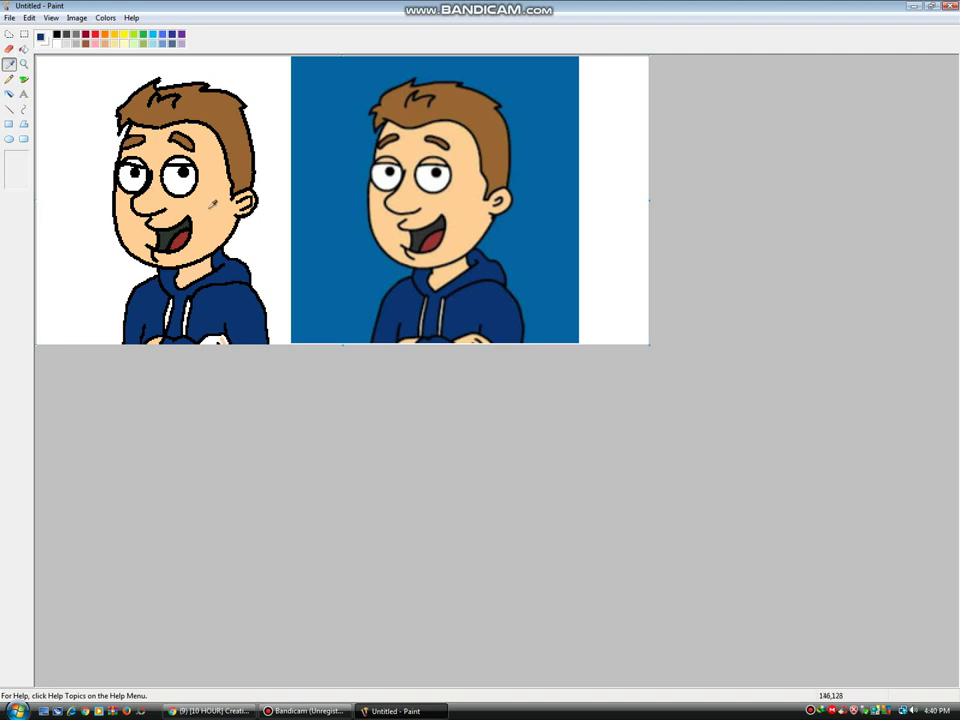
{"action": "left_click", "coordinate": [212, 205]}
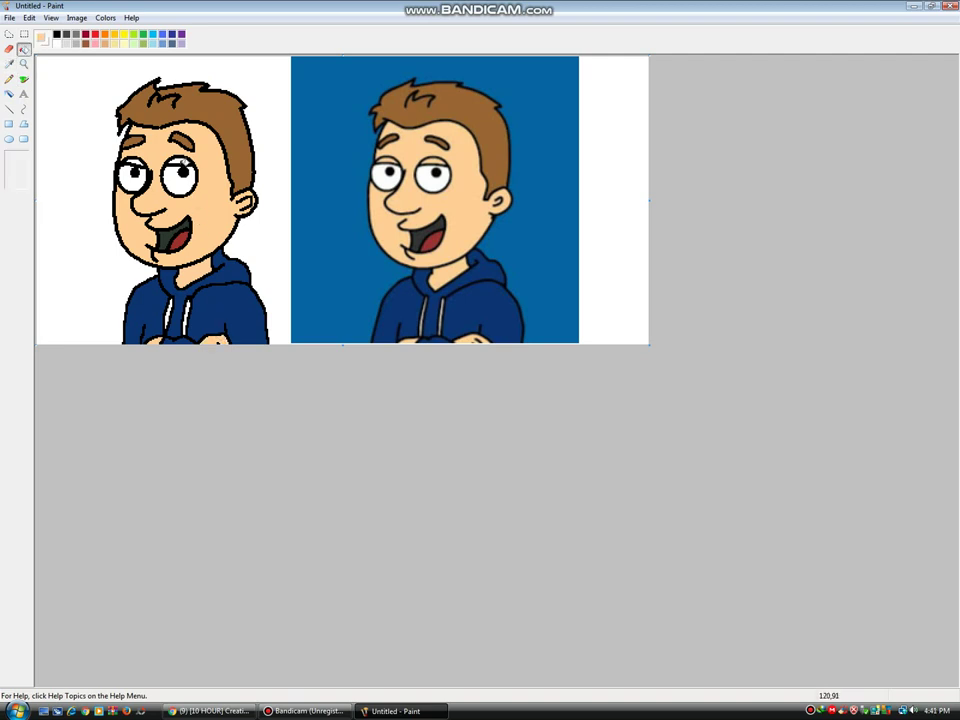
{"action": "left_click", "coordinate": [113, 118]}
{"action": "key", "text": "ctrl+z"}
- Delete the original character picture beside the drawing, including the leftover blue strip along its upper edge
{"action": "left_click", "coordinate": [24, 33]}
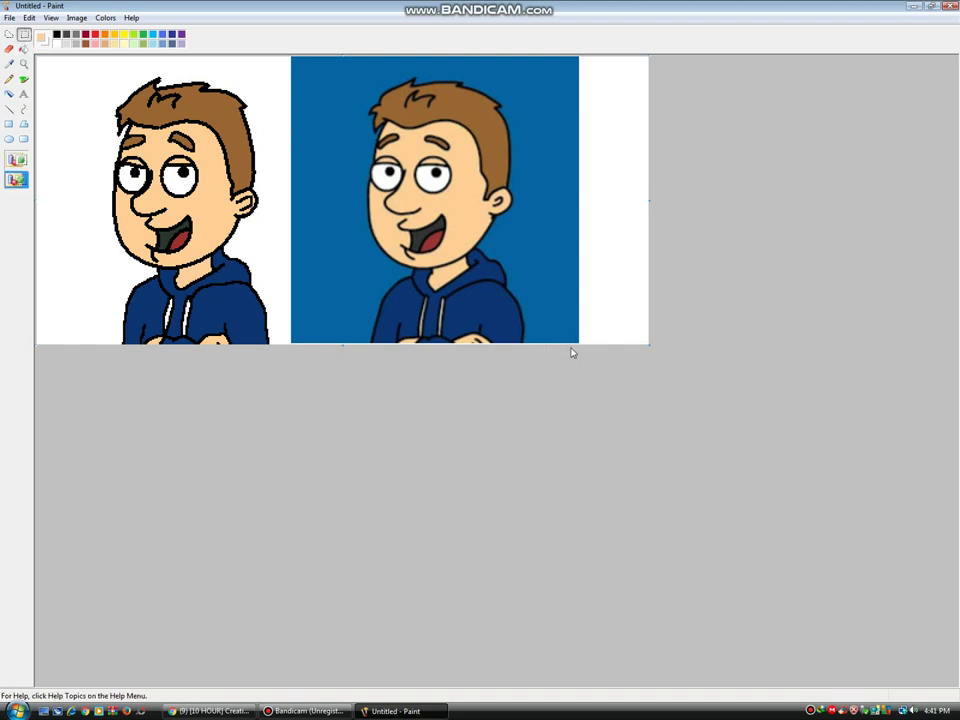
{"action": "left_click_drag", "start_coordinate": [579, 343], "coordinate": [282, 59]}
{"action": "key", "text": "Delete"}
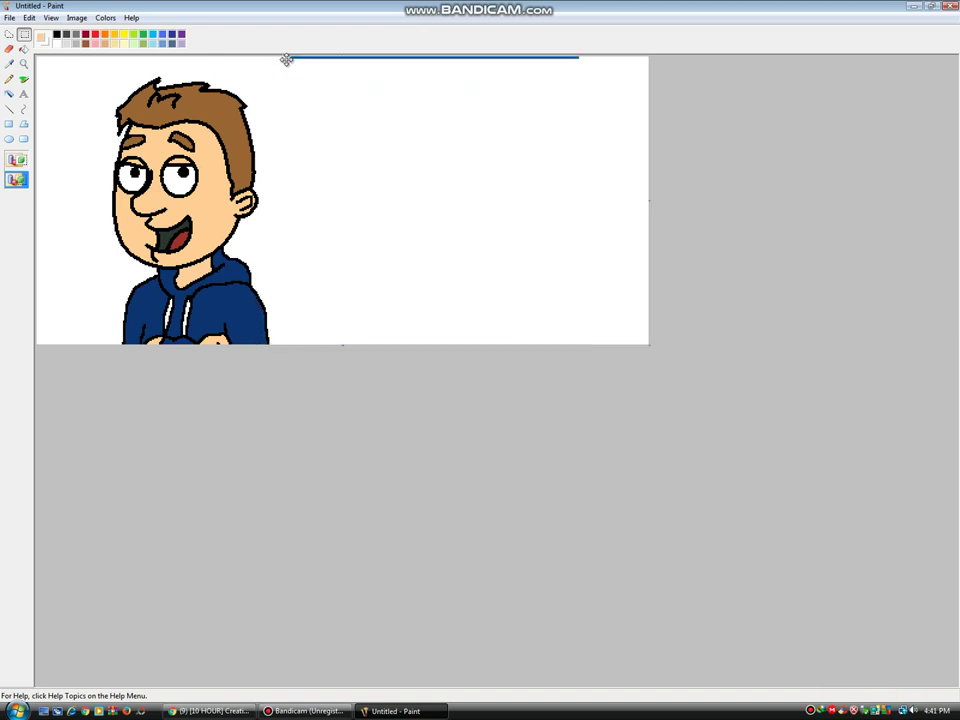
{"action": "left_click_drag", "start_coordinate": [592, 139], "coordinate": [263, 56]}
{"action": "right_click", "coordinate": [334, 96]}
{"action": "left_click", "coordinate": [374, 147]}
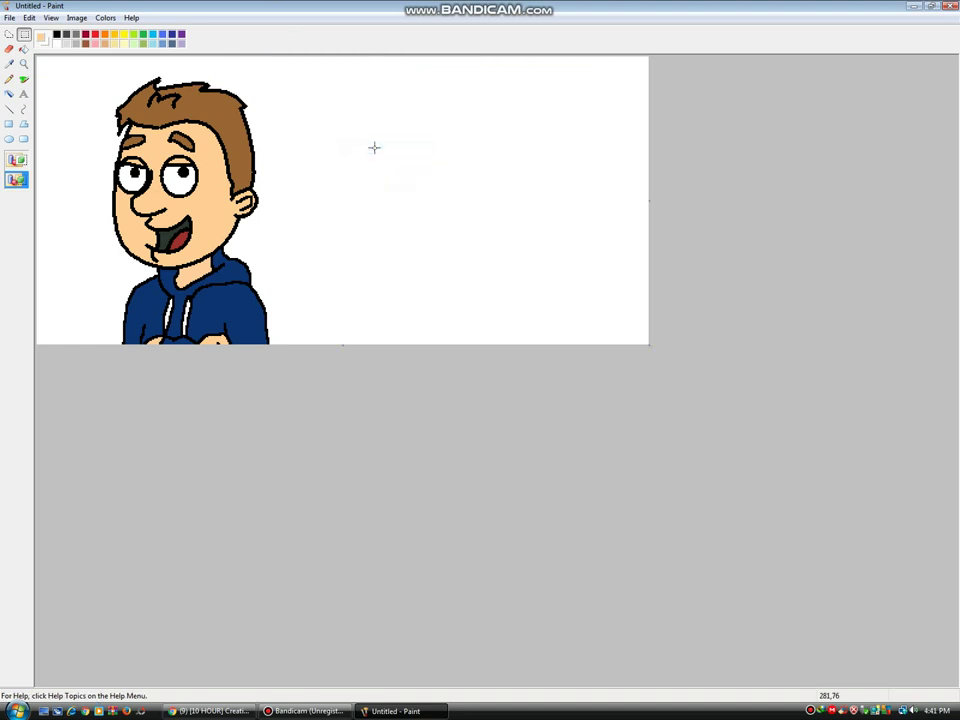
- Narrow the canvas to end a little beyond the character and fill its white background with red
{"action": "left_click", "coordinate": [26, 64]}
{"action": "right_click", "coordinate": [220, 107]}
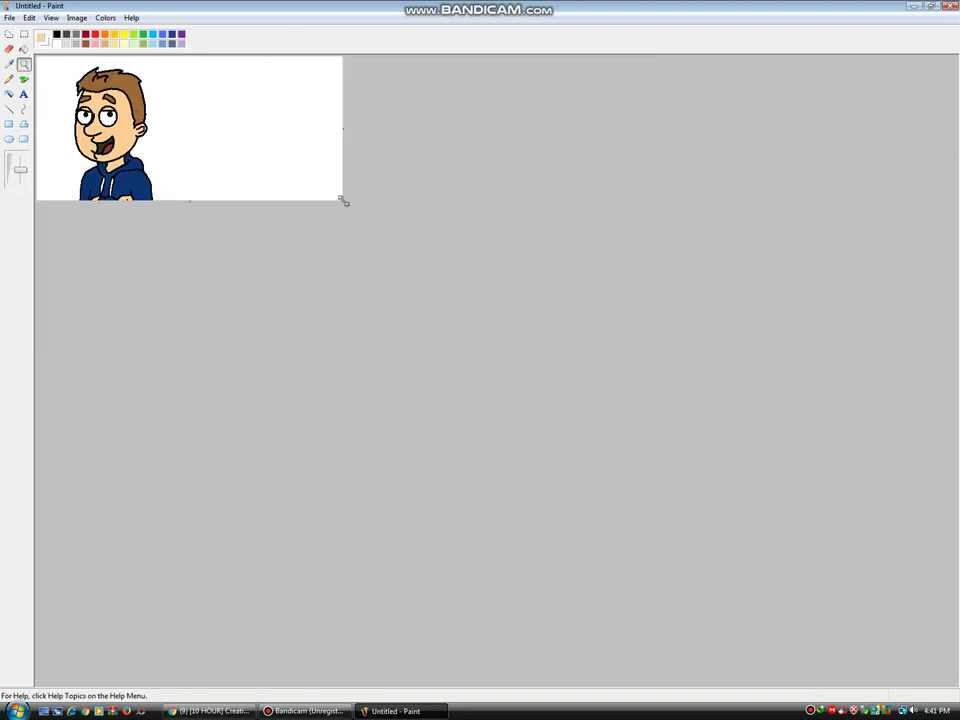
{"action": "left_click_drag", "start_coordinate": [345, 133], "coordinate": [212, 135]}
{"action": "left_click", "coordinate": [24, 48]}
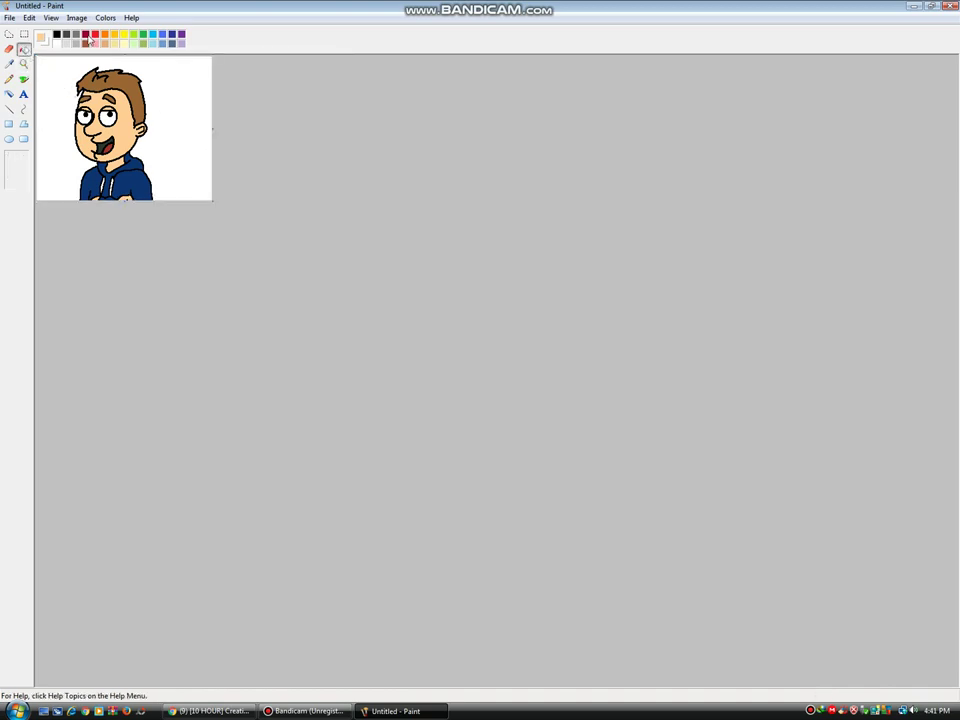
{"action": "left_click", "coordinate": [95, 34]}
{"action": "left_click", "coordinate": [191, 128]}
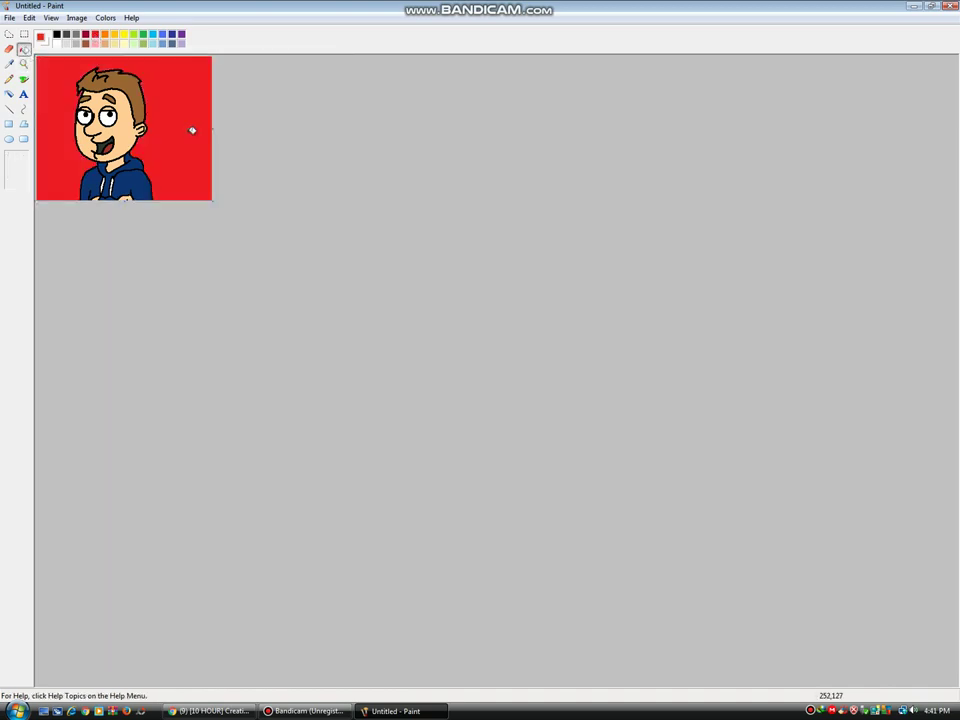
- Add a dark red text reading "AngryBirdsComedian1996" beside the character, in the David font at size 20
{"action": "left_click", "coordinate": [24, 80]}
{"action": "left_click", "coordinate": [24, 94]}
{"action": "left_click", "coordinate": [86, 35]}
{"action": "left_click_drag", "start_coordinate": [166, 120], "coordinate": [242, 165]}
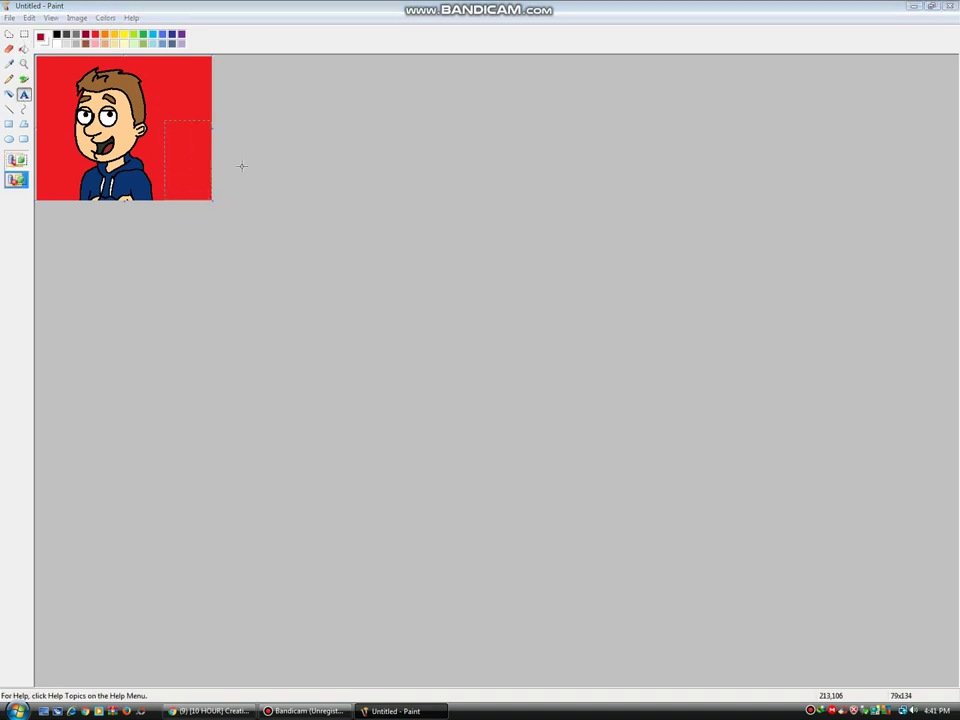
{"action": "left_click", "coordinate": [568, 61]}
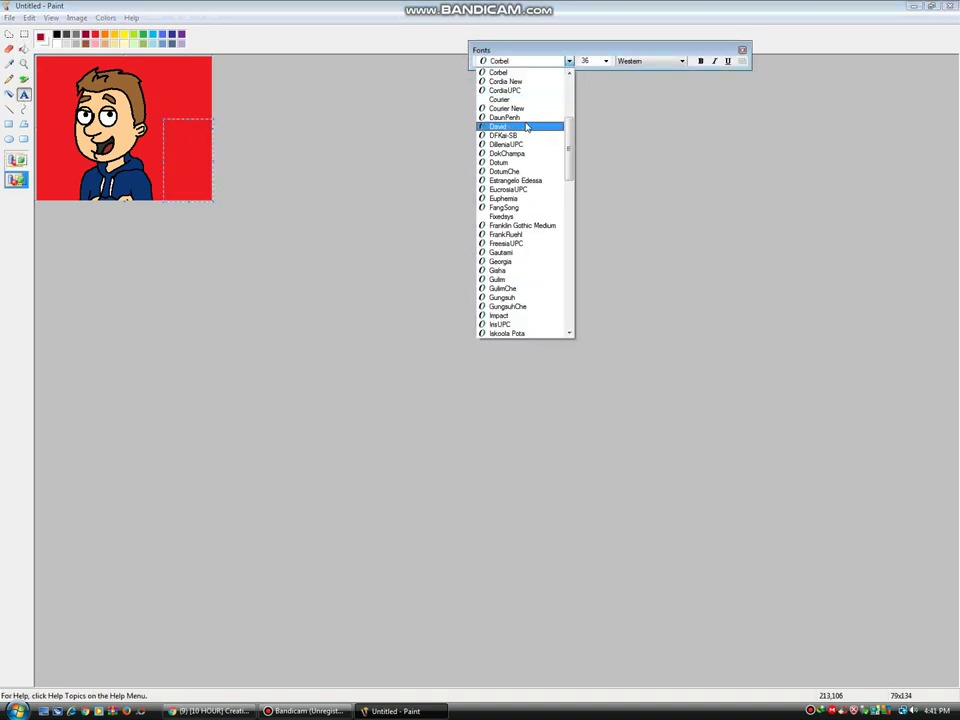
{"action": "left_click", "coordinate": [525, 126]}
{"action": "left_click", "coordinate": [605, 61]}
{"action": "left_click", "coordinate": [590, 134]}
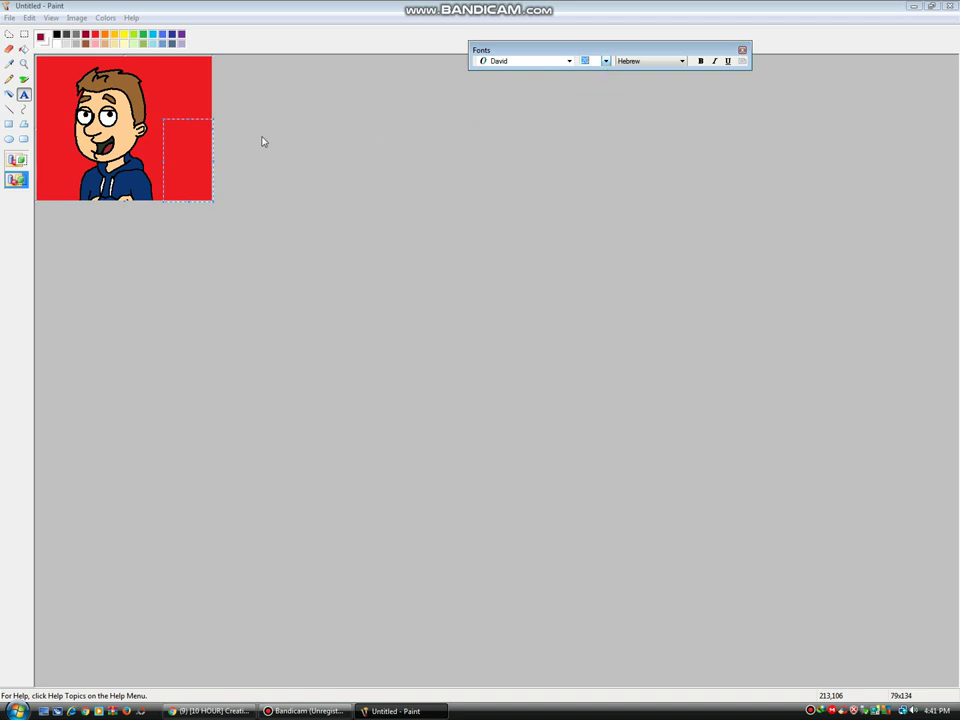
{"action": "type", "text": "Angry"}
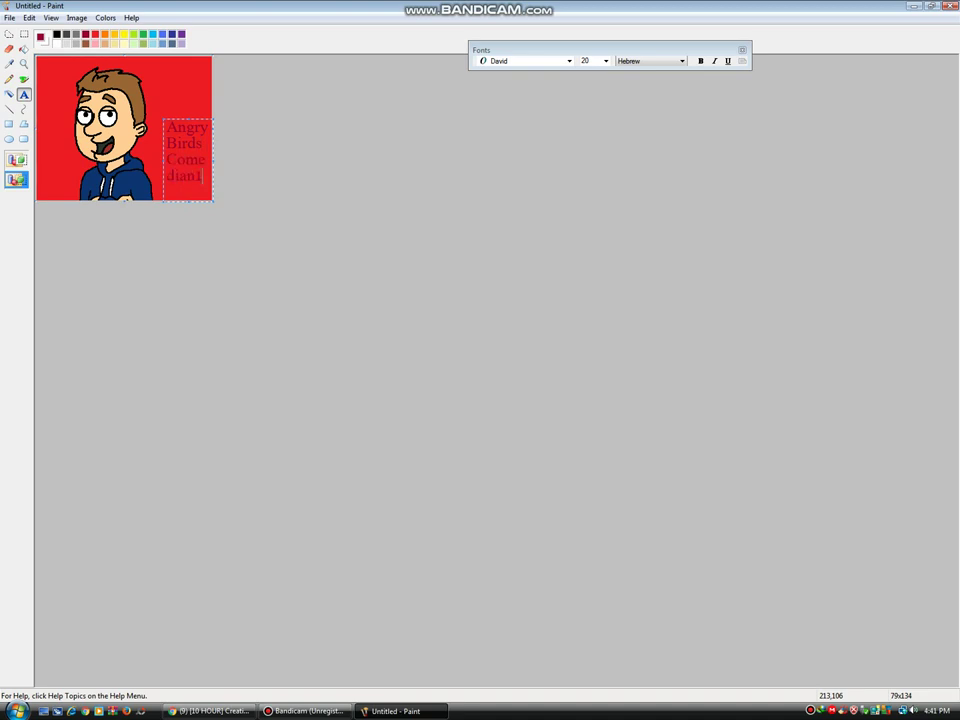
{"action": "type", "text": "996"}
- Change all the text in the box to the Gautami font at size 8
{"action": "key", "text": "ctrl+a"}
{"action": "left_click", "coordinate": [569, 61]}
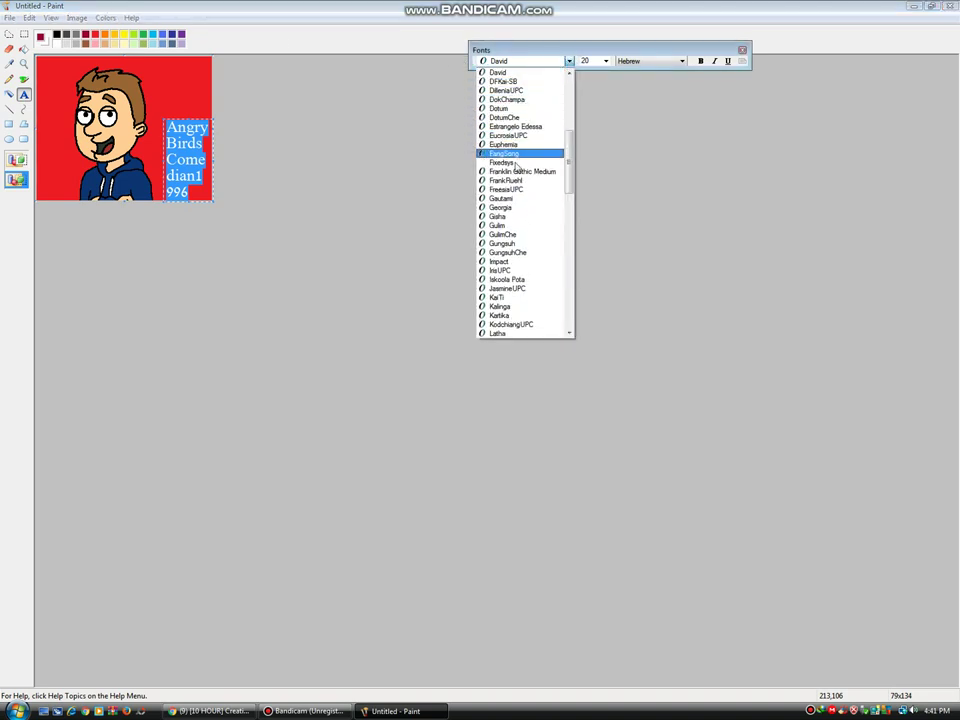
{"action": "left_click", "coordinate": [503, 198]}
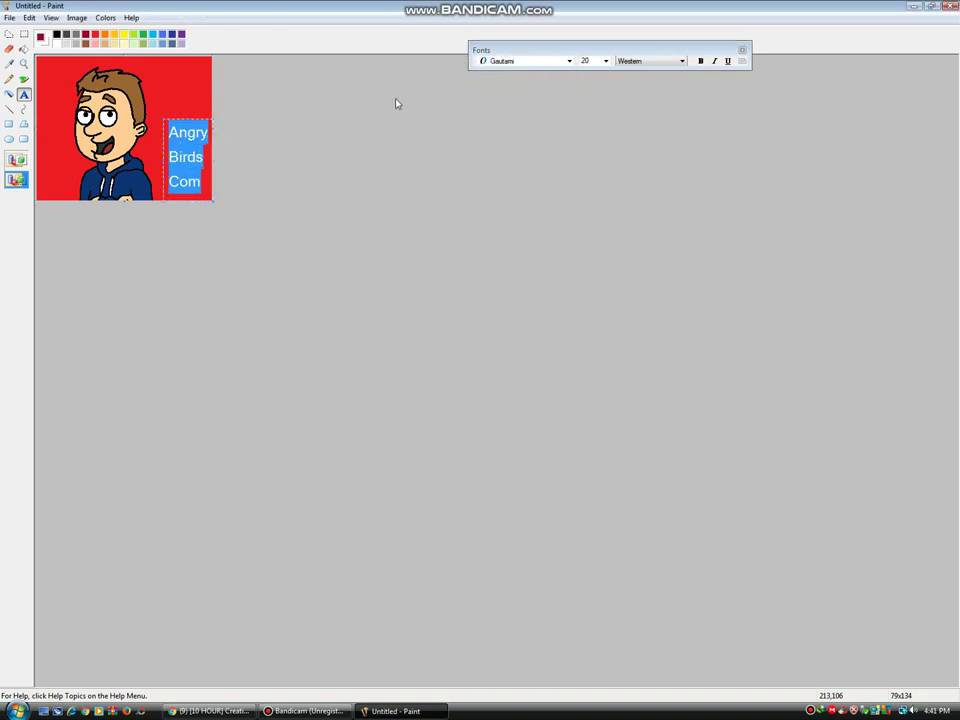
{"action": "left_click", "coordinate": [605, 62]}
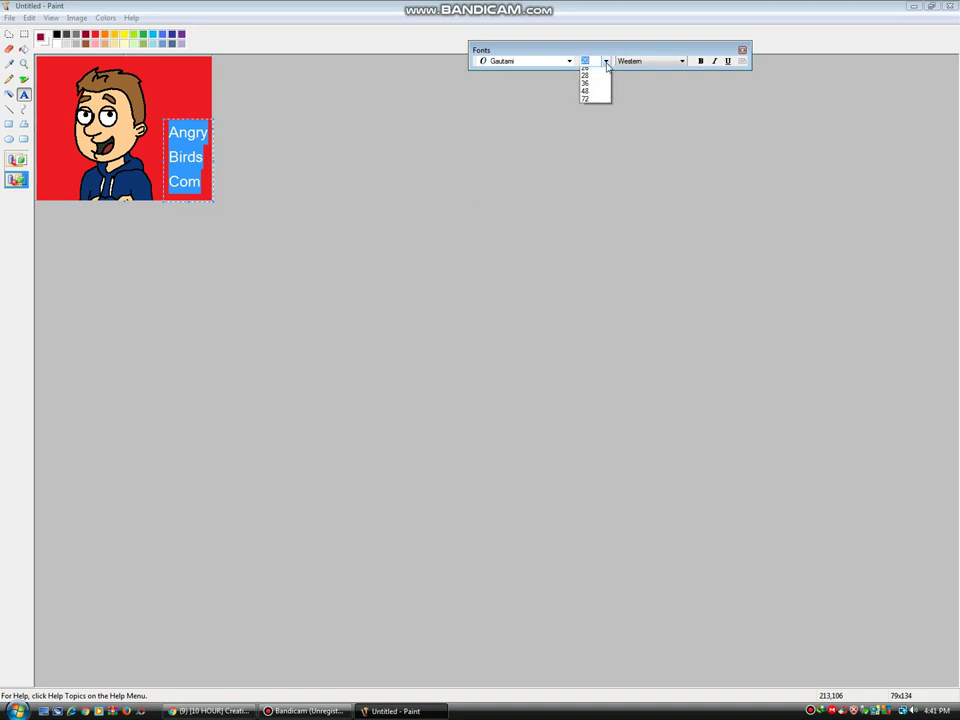
{"action": "left_click", "coordinate": [586, 94]}
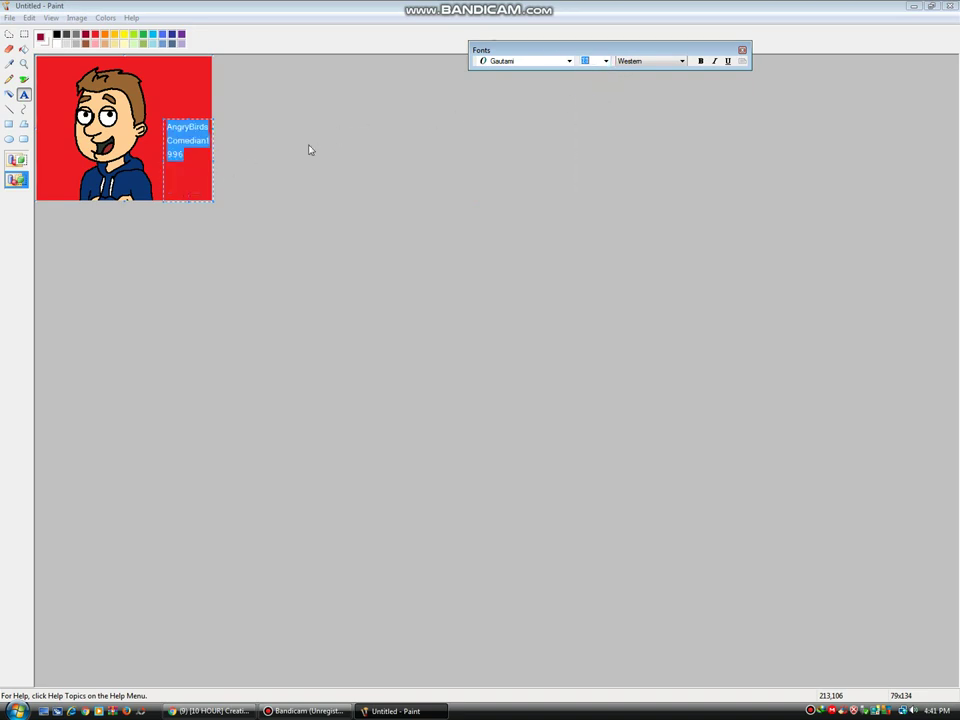
{"action": "left_click", "coordinate": [606, 61]}
{"action": "left_click", "coordinate": [602, 73]}
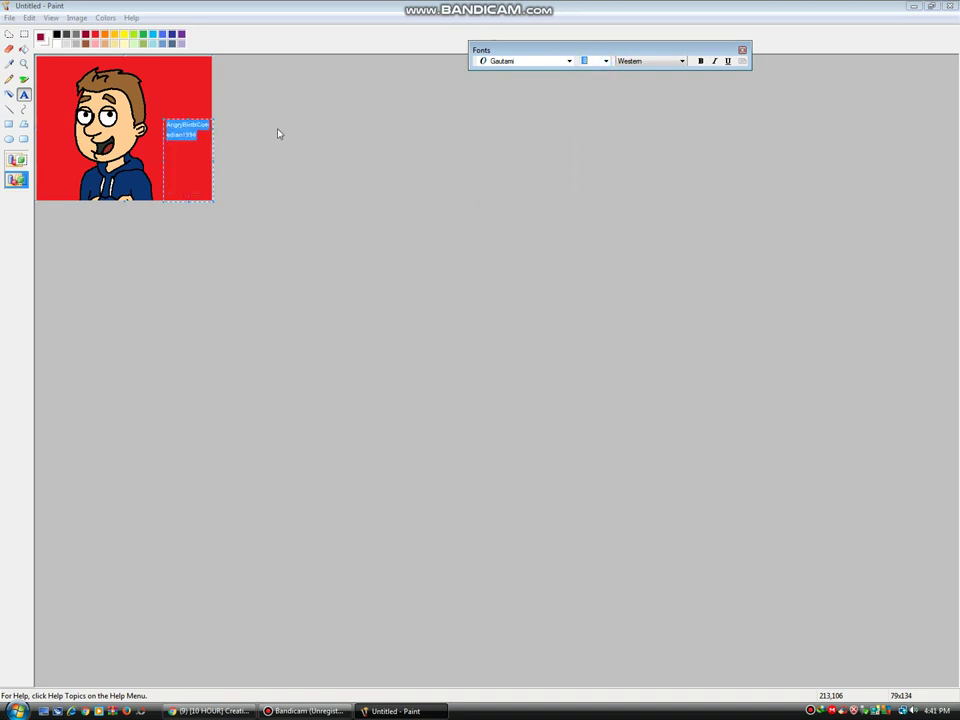
{"action": "left_click", "coordinate": [209, 155]}
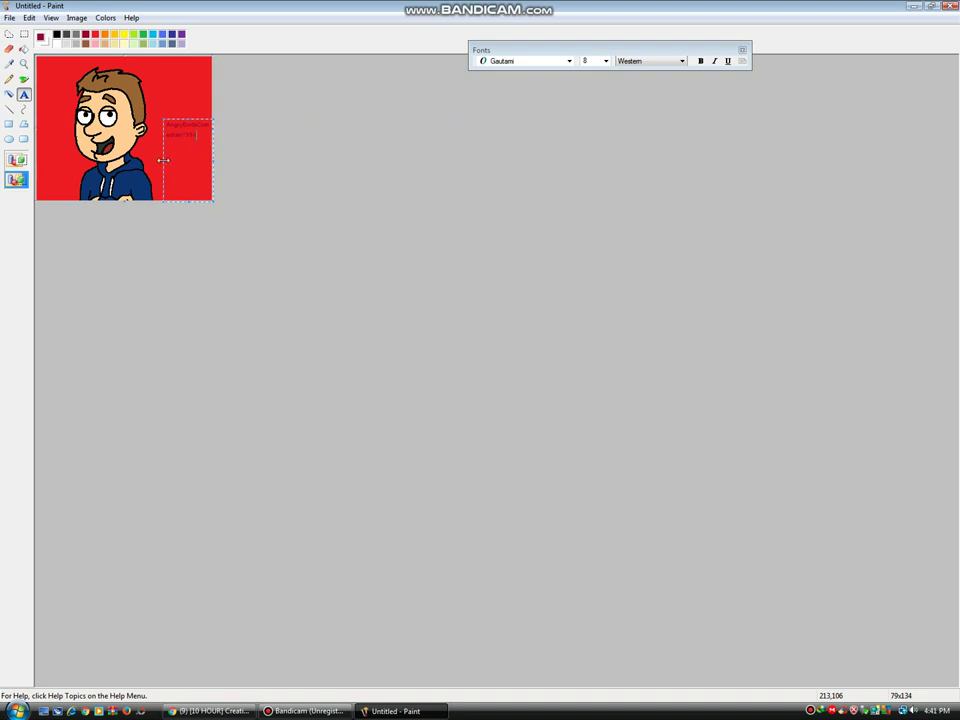
- Widen the text box, move it to the image's upper right corner and add a "Created By" credit with the creator's username
{"action": "left_click_drag", "start_coordinate": [163, 160], "coordinate": [193, 63]}
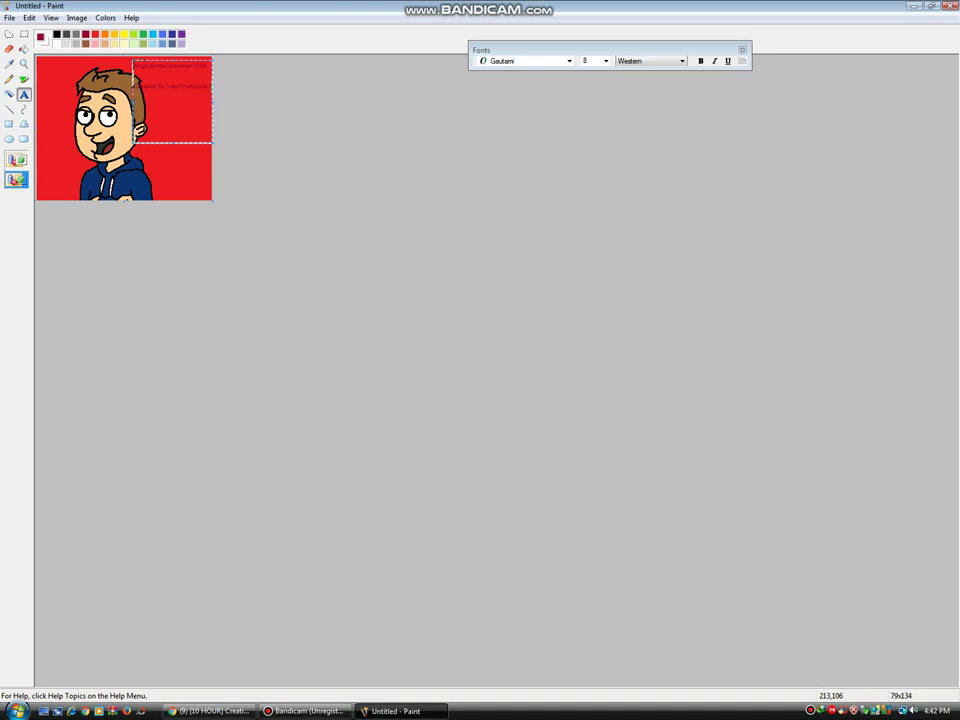
{"action": "type", "text": "uy"}
{"action": "left_click", "coordinate": [164, 160]}
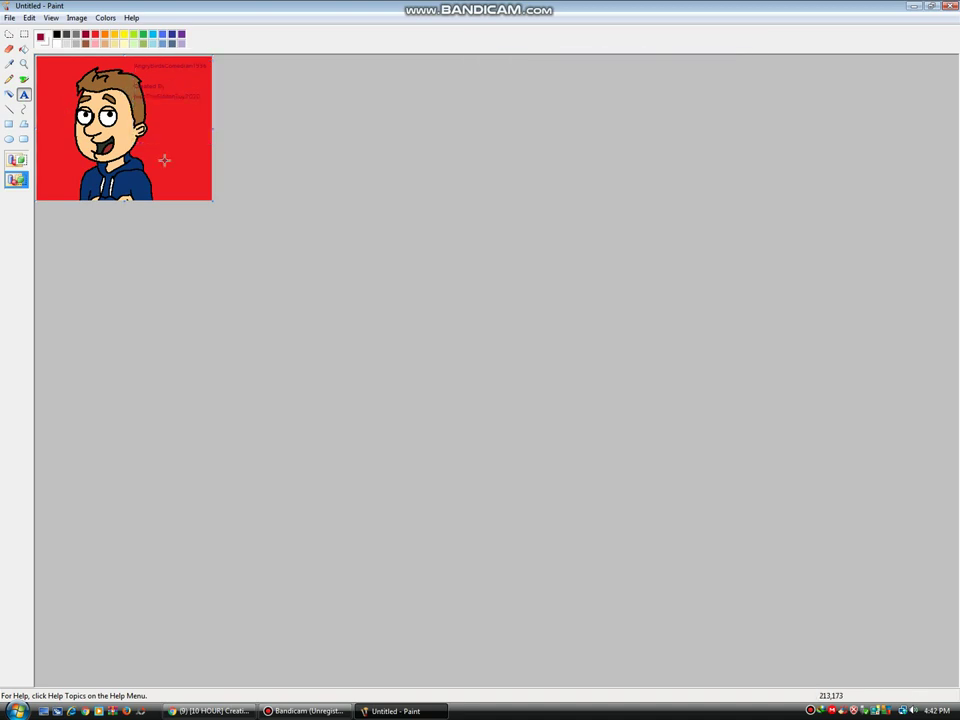
- Save the picture as a JPEG named AngryBirdComedian1996 in the Pictures folder, and switch to Bandicam
{"action": "key", "text": "ctrl+s"}
{"action": "type", "text": "AngryBirdComedian1996"}
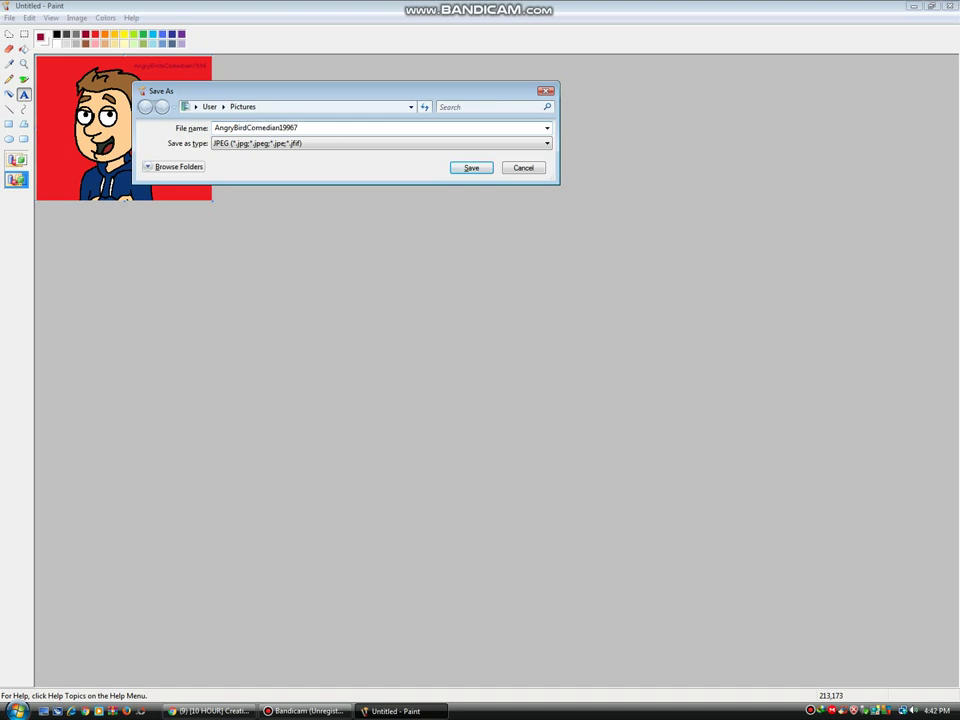
{"action": "key", "text": "Return"}
{"action": "left_click", "coordinate": [308, 711]}
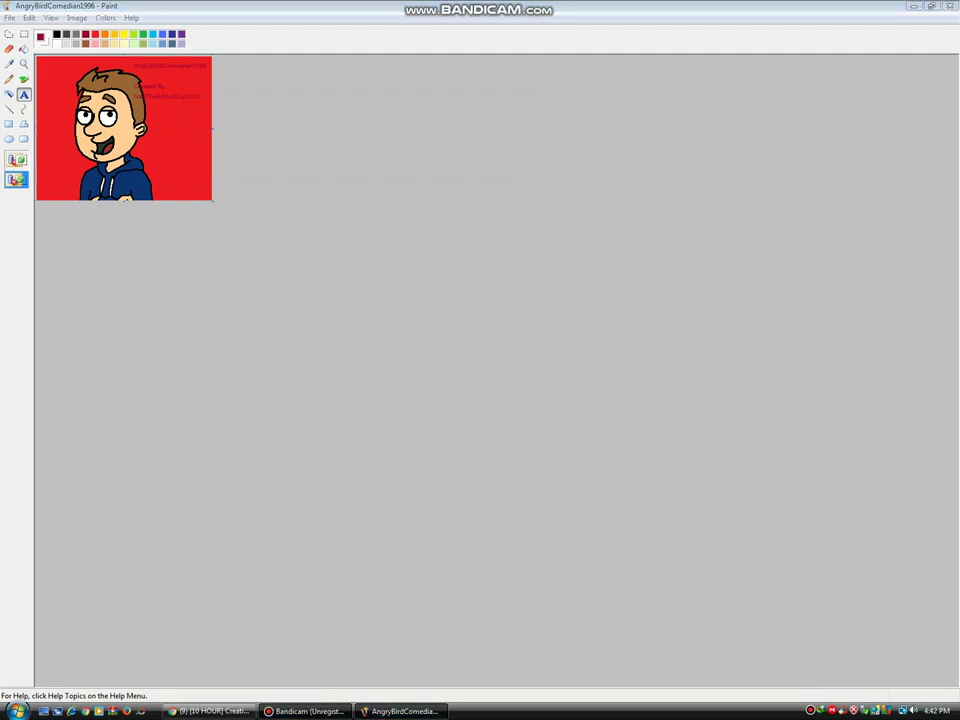